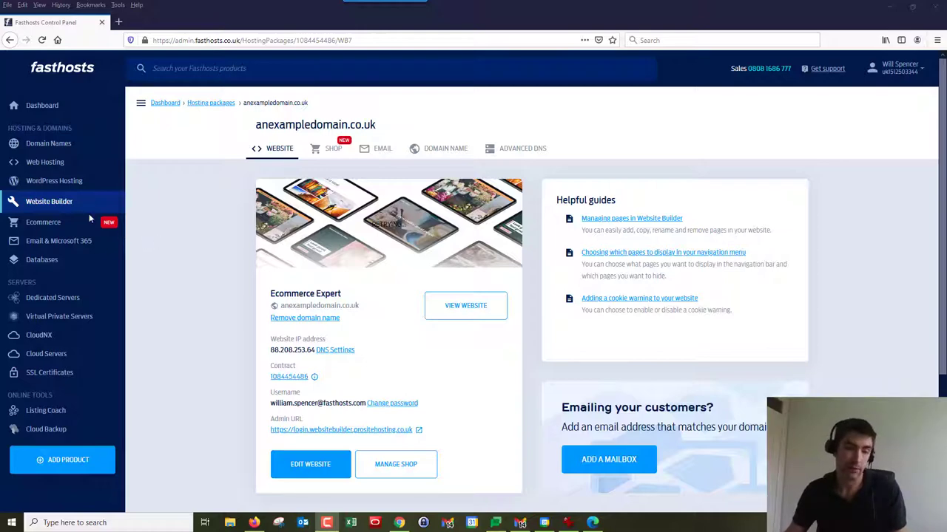
Open the anexampledomain.co.uk Ecommerce Expert package from the Website Builder packages list.
left_click(47, 206)
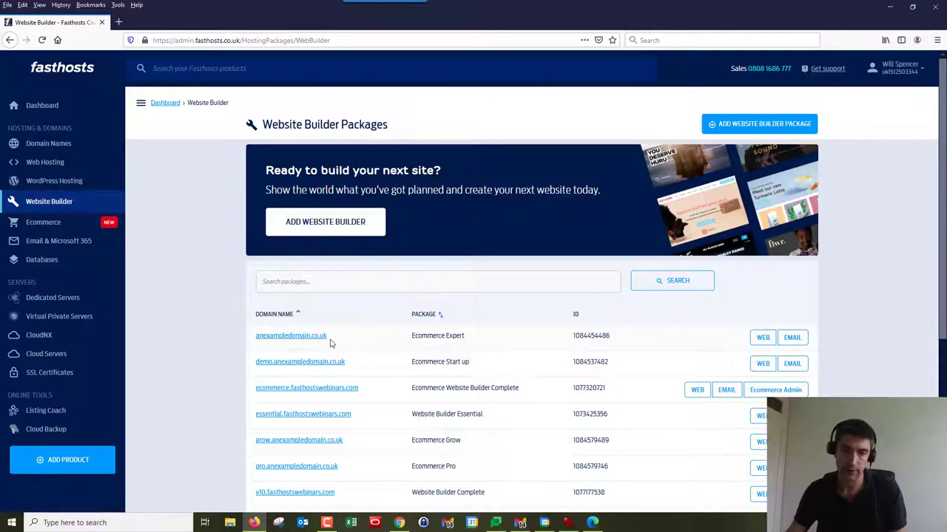
left_click(303, 337)
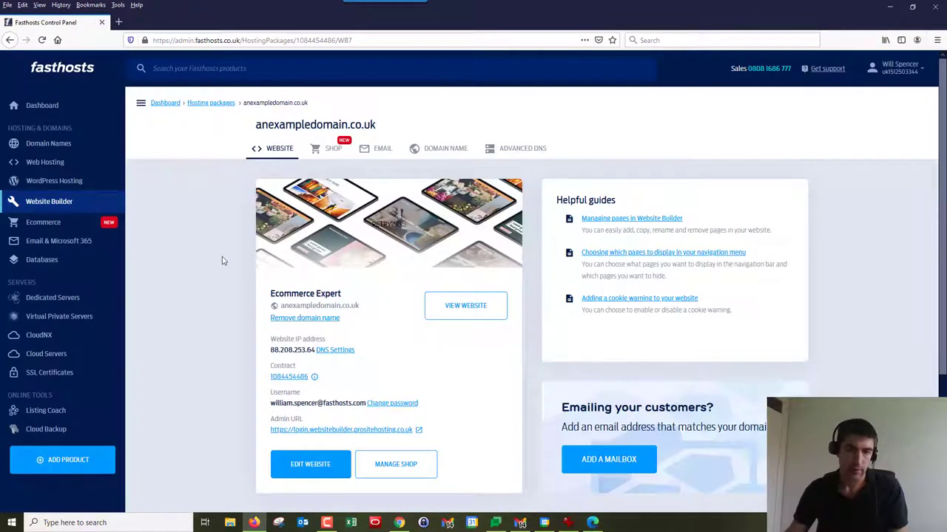
scroll(203, 370, "down", 3)
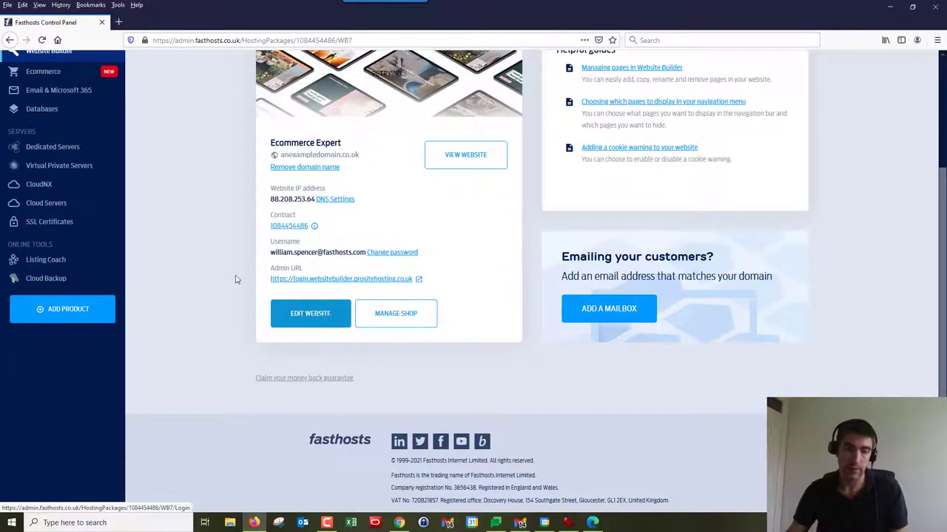
scroll(244, 280, "up", 1)
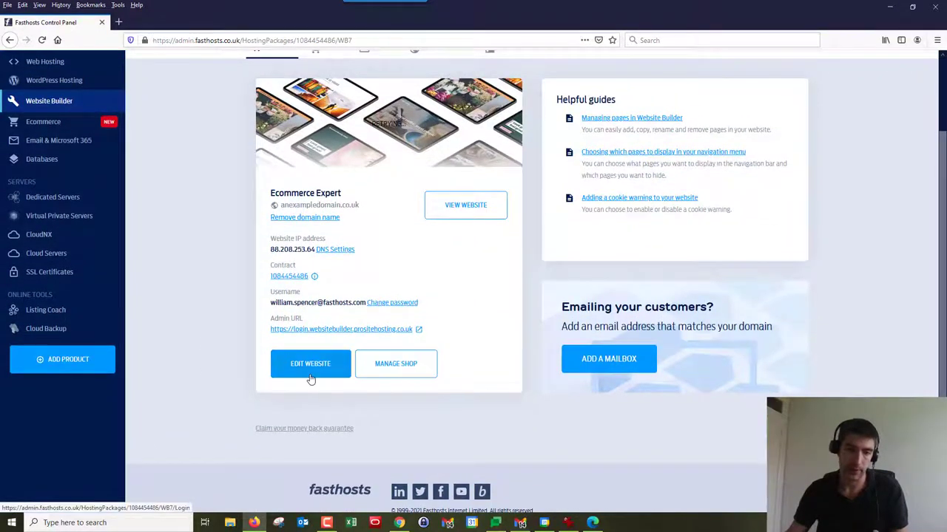
left_click(311, 376)
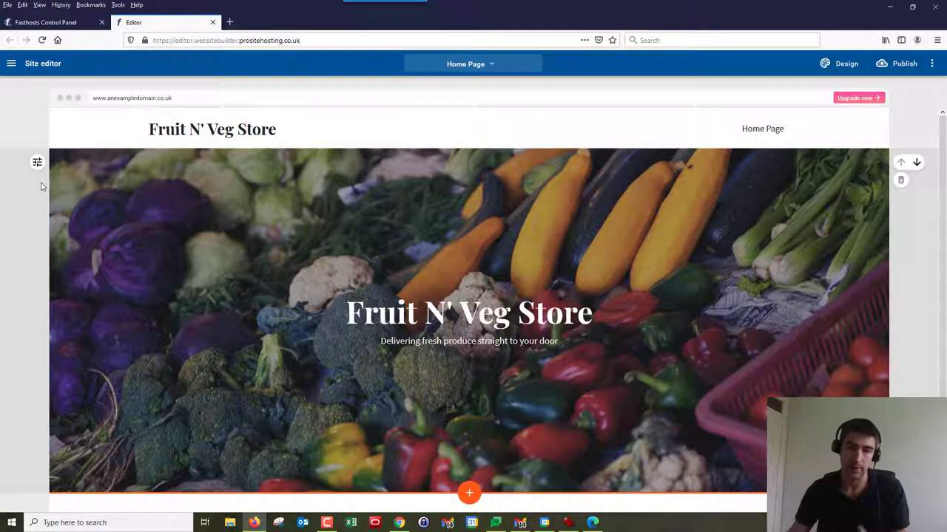
scroll(346, 211, "down", 2)
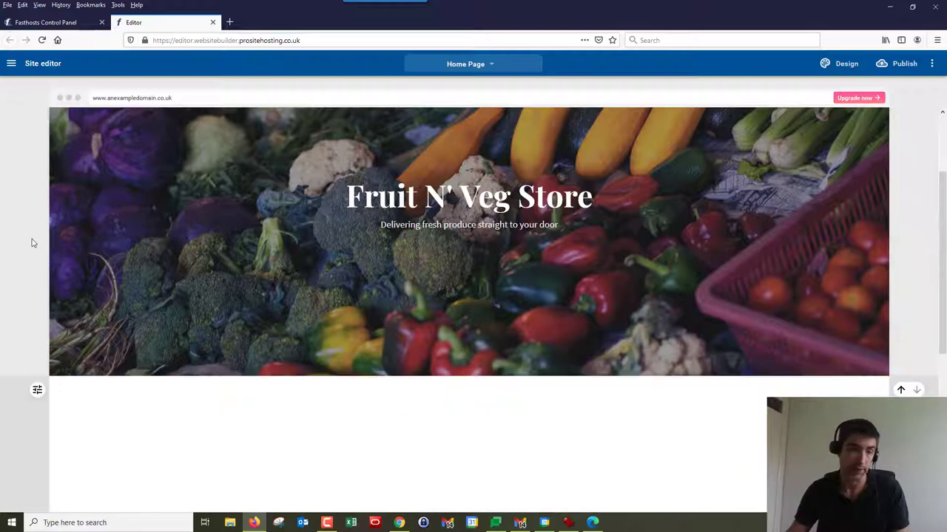
scroll(16, 226, "down", 5)
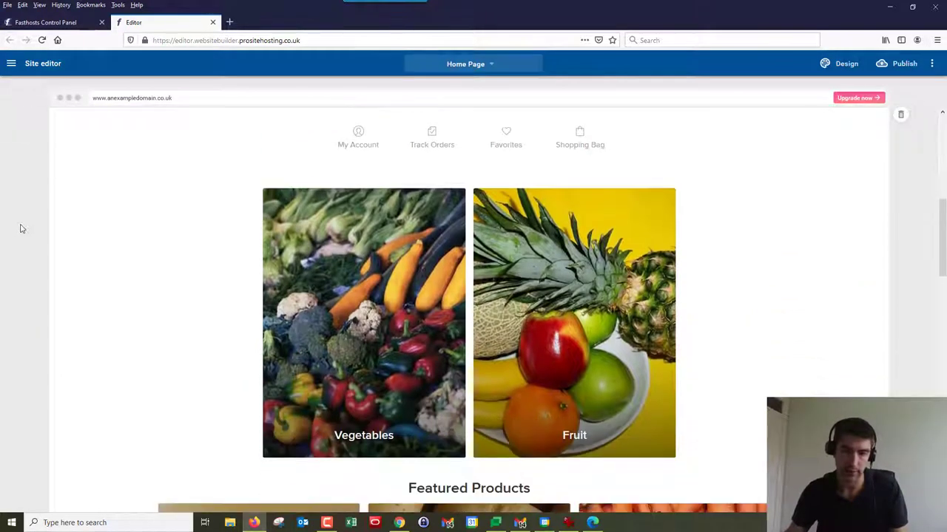
scroll(22, 228, "down", 12)
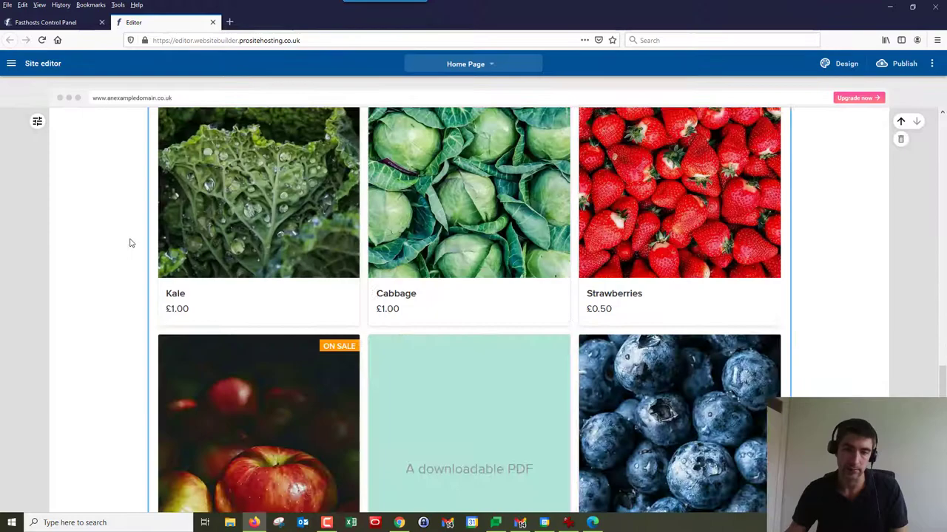
scroll(115, 234, "down", 4)
scroll(96, 235, "up", 8)
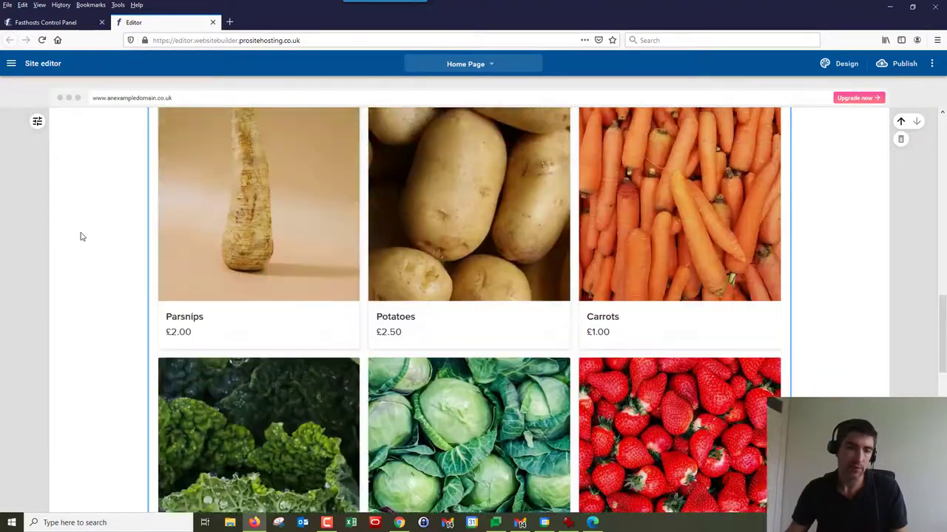
scroll(82, 235, "up", 12)
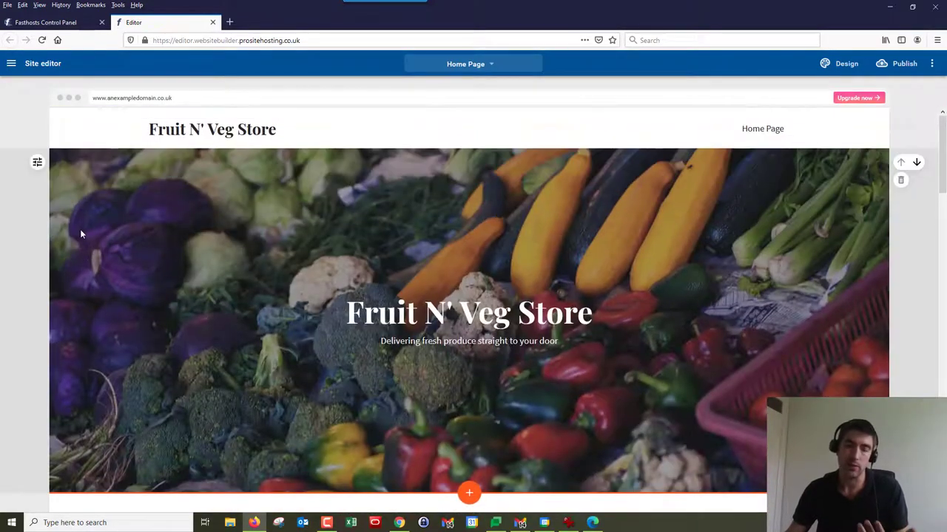
scroll(63, 227, "down", 6)
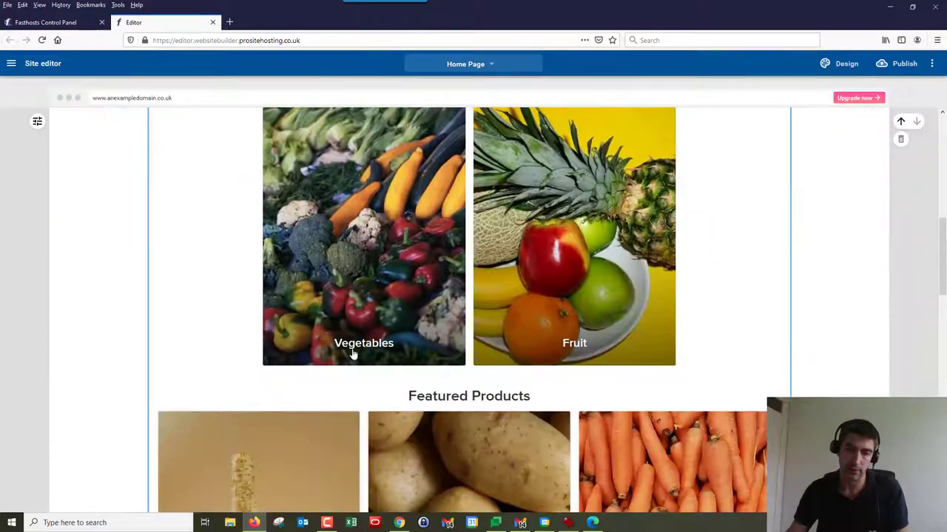
scroll(416, 329, "down", 3)
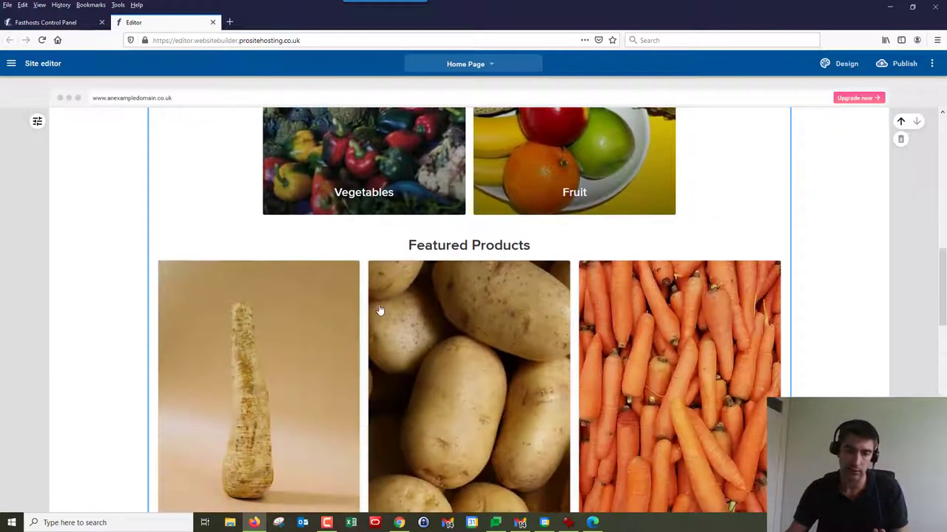
scroll(395, 333, "up", 6)
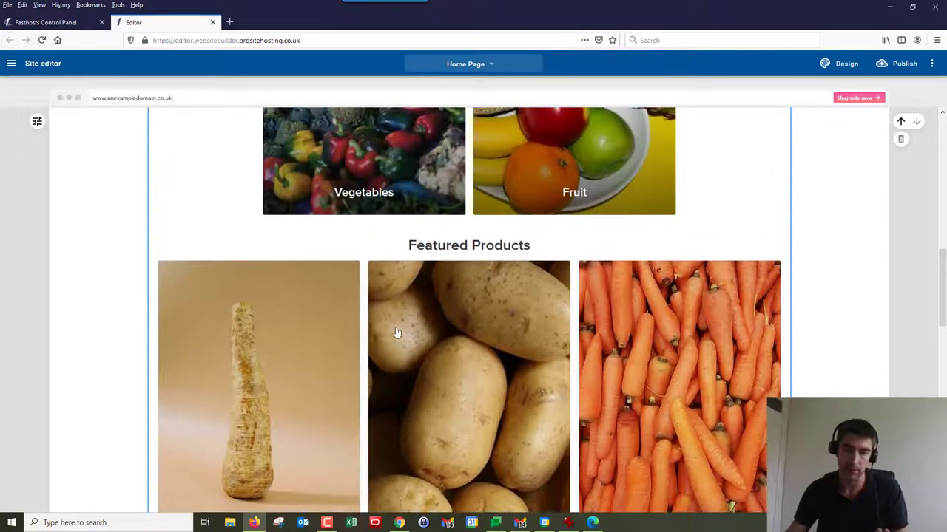
scroll(333, 303, "up", 3)
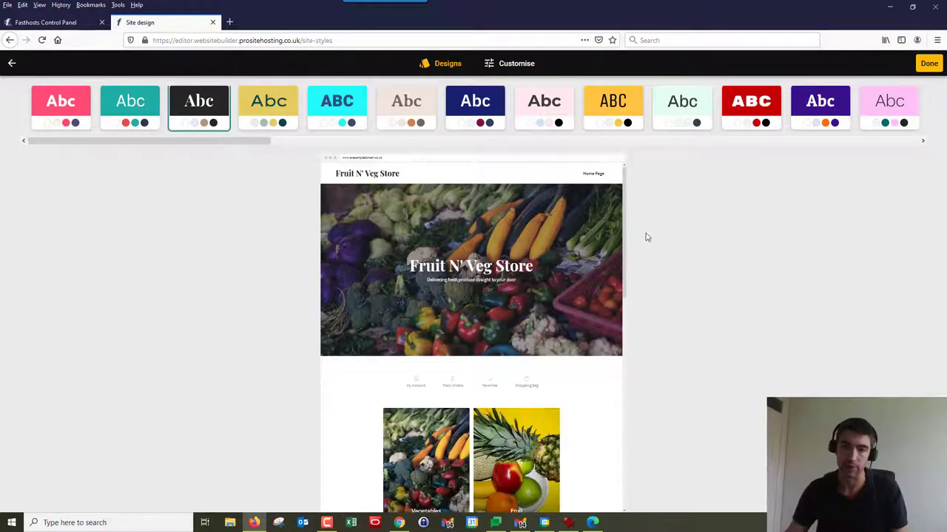
Preview the pink and cyan uppercase design styles, then go back to the dark serif style.
left_click(544, 114)
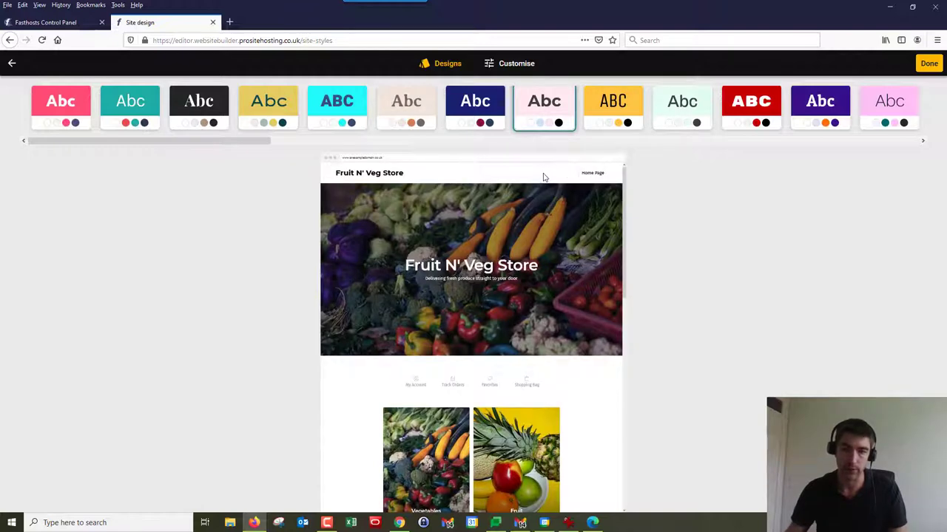
left_click(337, 107)
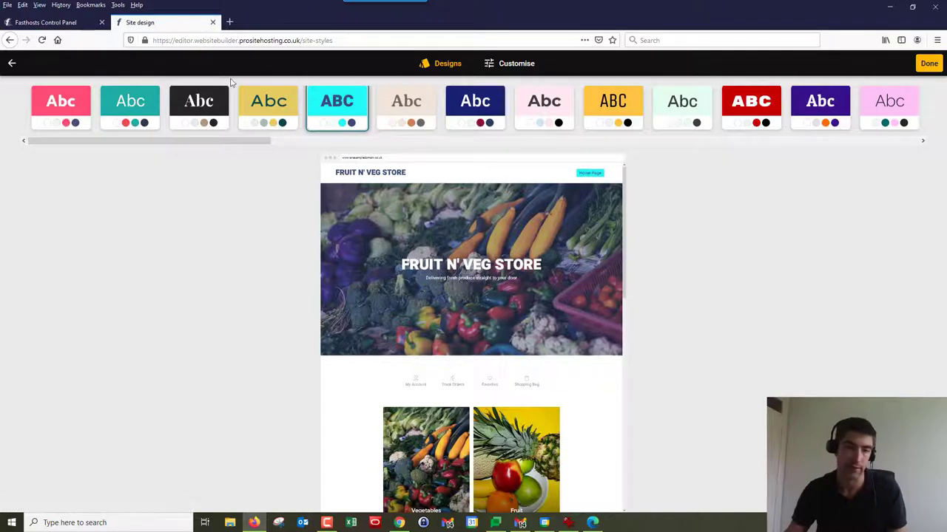
left_click(215, 109)
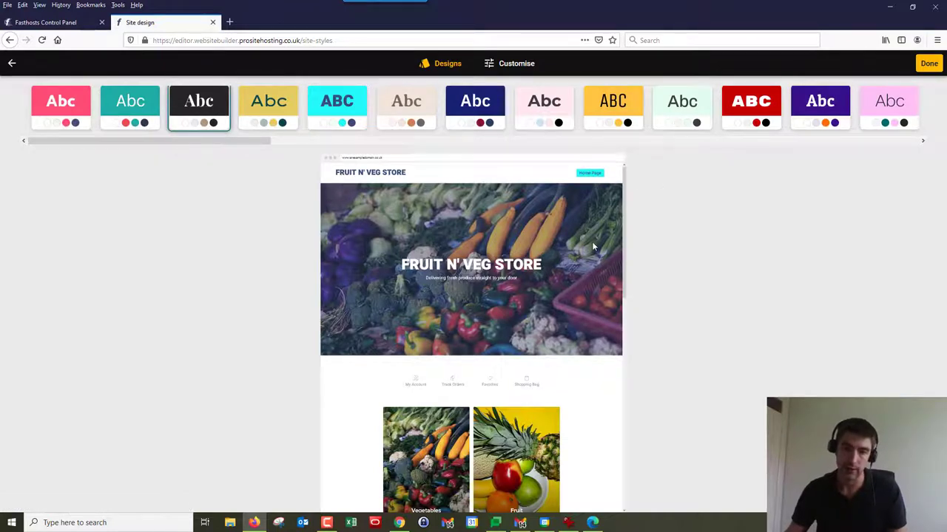
scroll(640, 260, "down", 2)
scroll(592, 260, "down", 8)
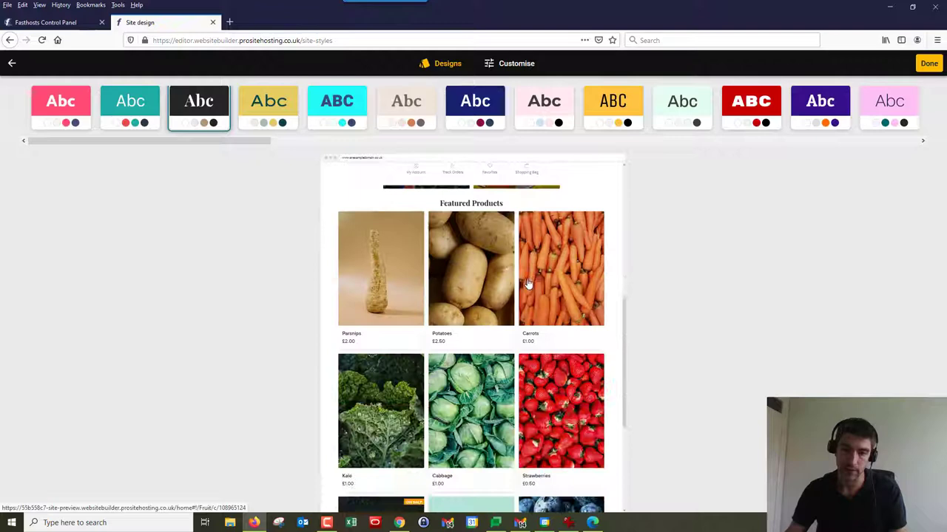
scroll(708, 325, "up", 10)
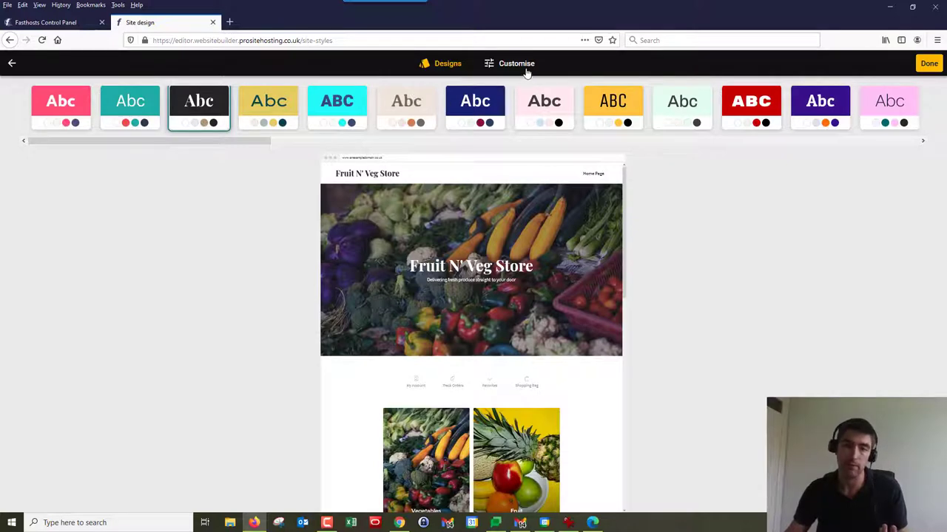
Open Customise and compare the preset and custom colour palettes without changing them.
left_click(522, 66)
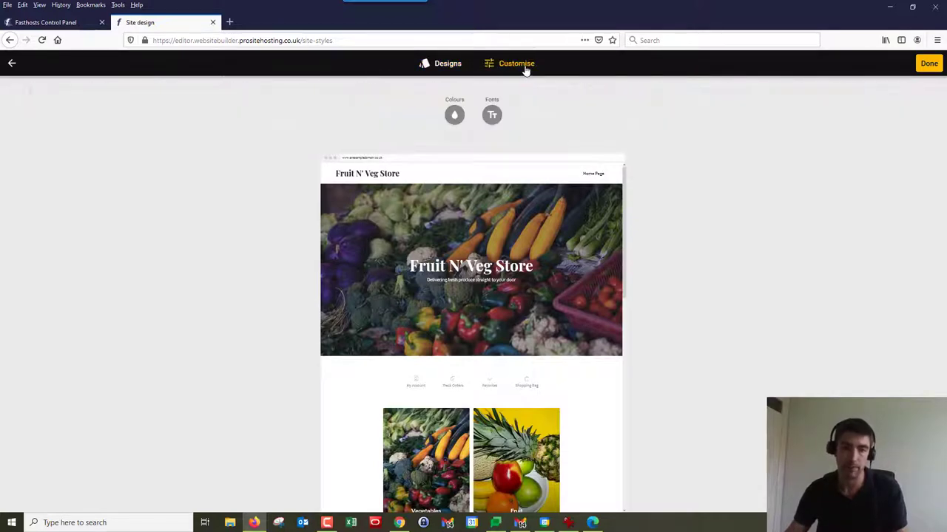
left_click(455, 116)
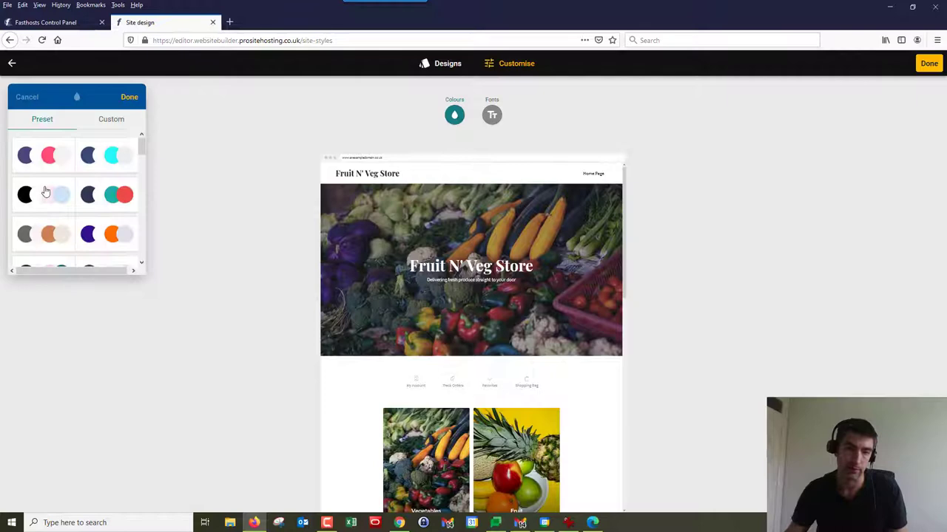
left_click(107, 123)
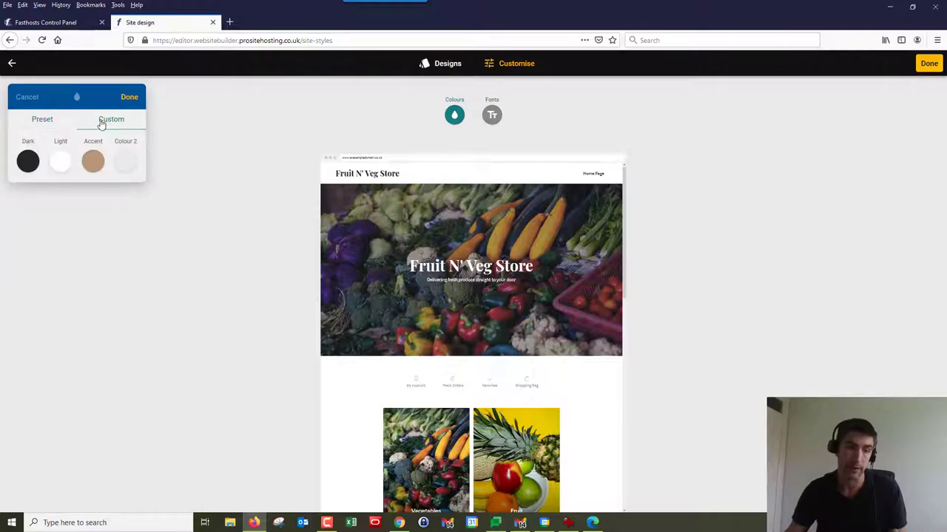
left_click(33, 124)
left_click(111, 119)
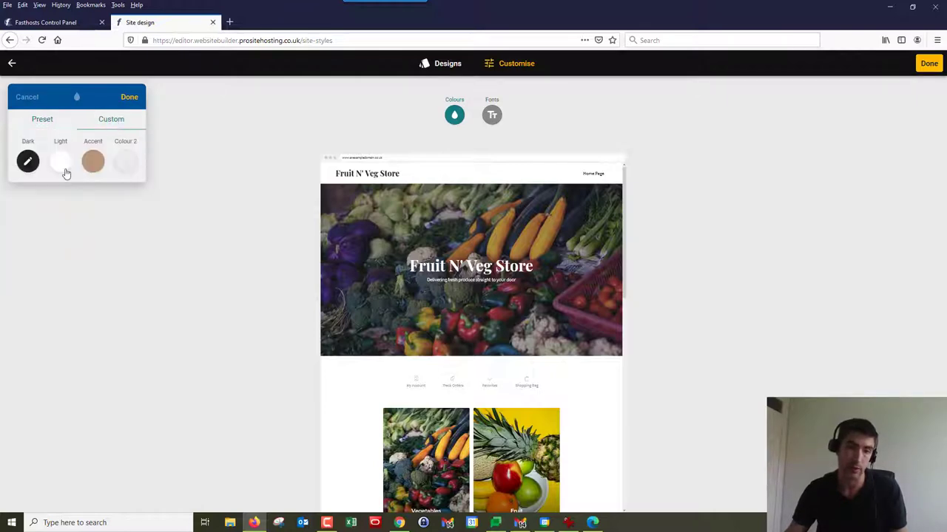
left_click(43, 120)
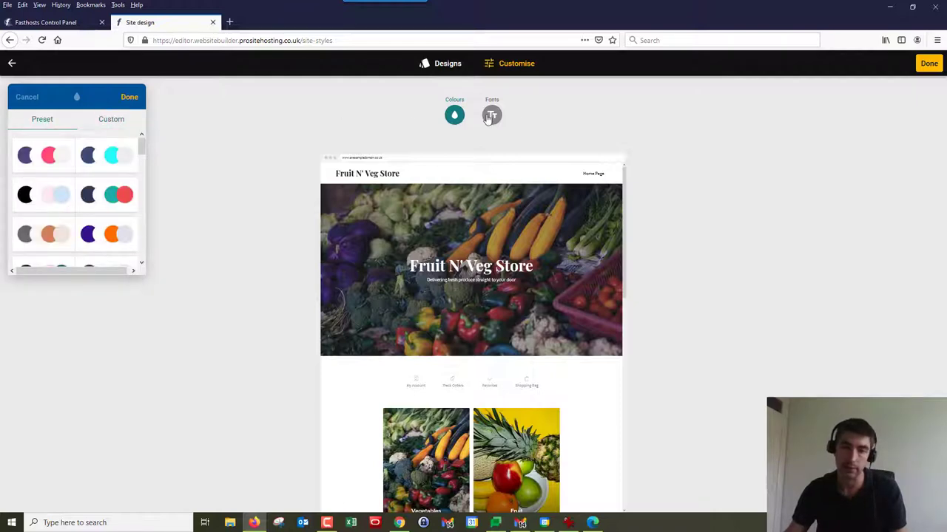
Review the preset fonts and the custom Headings/Paragraph fonts, then cancel without changes.
left_click(490, 117)
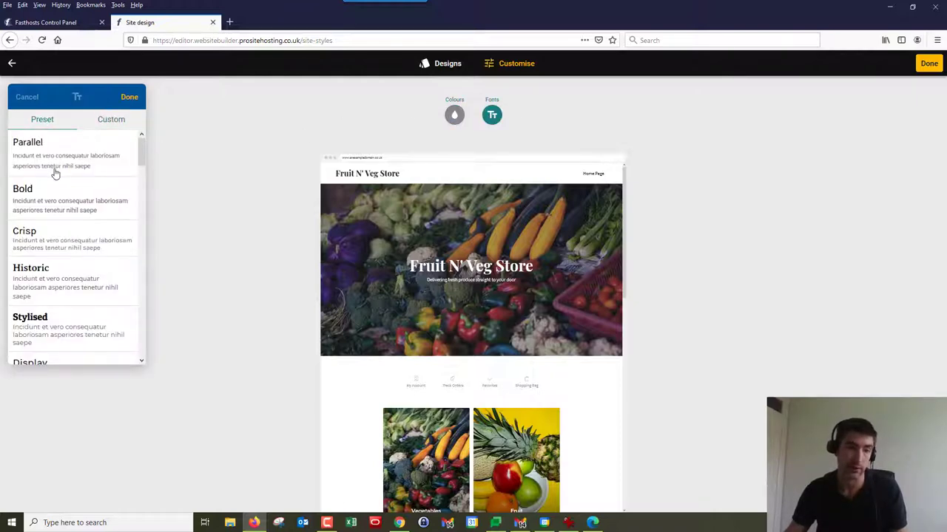
scroll(52, 169, "down", 8)
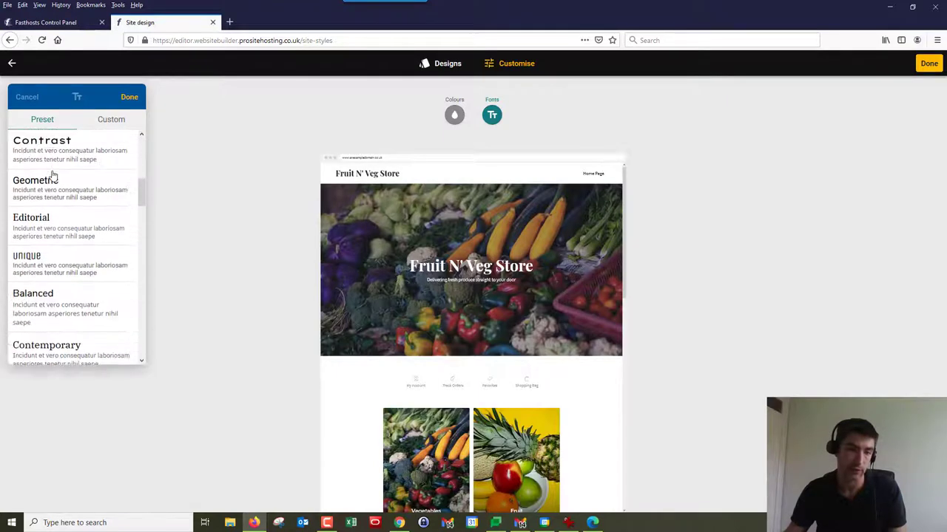
scroll(30, 175, "up", 8)
left_click(106, 125)
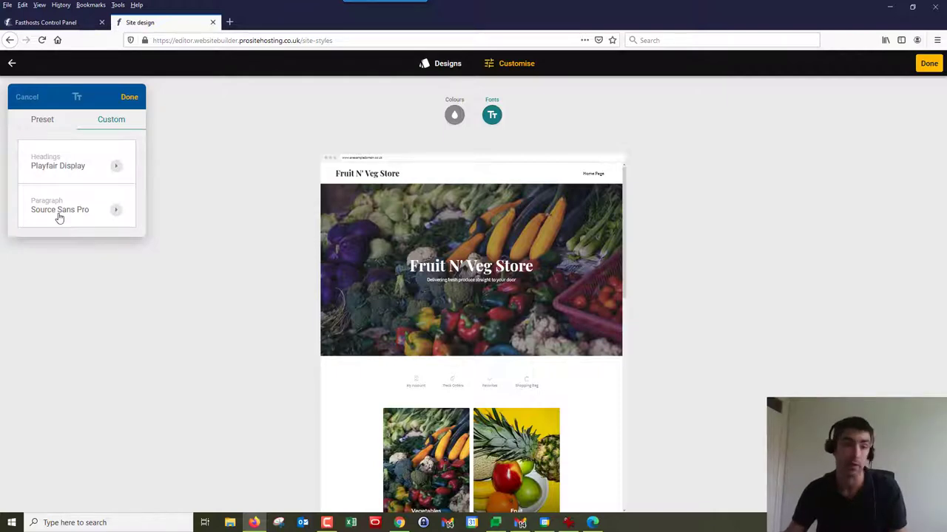
left_click(29, 100)
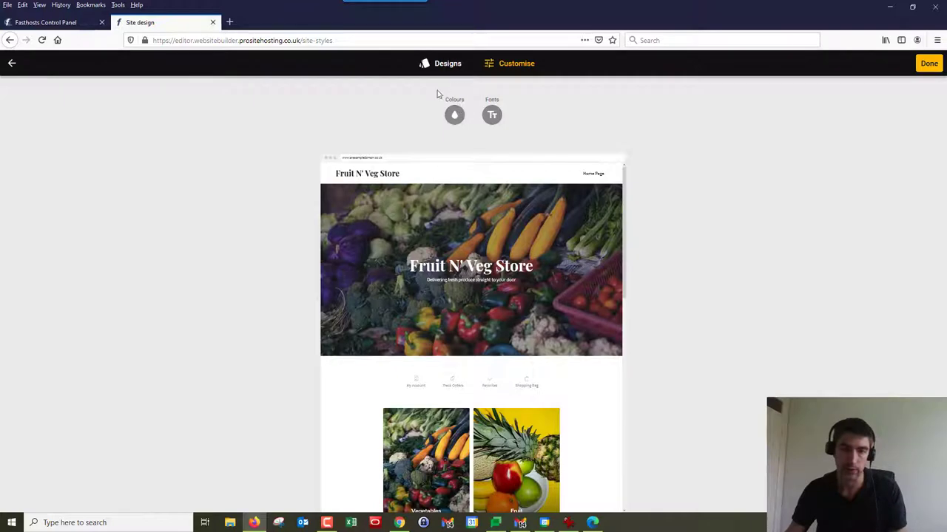
View the ready-made design themes, then finish the design step and return to the home page.
left_click(441, 67)
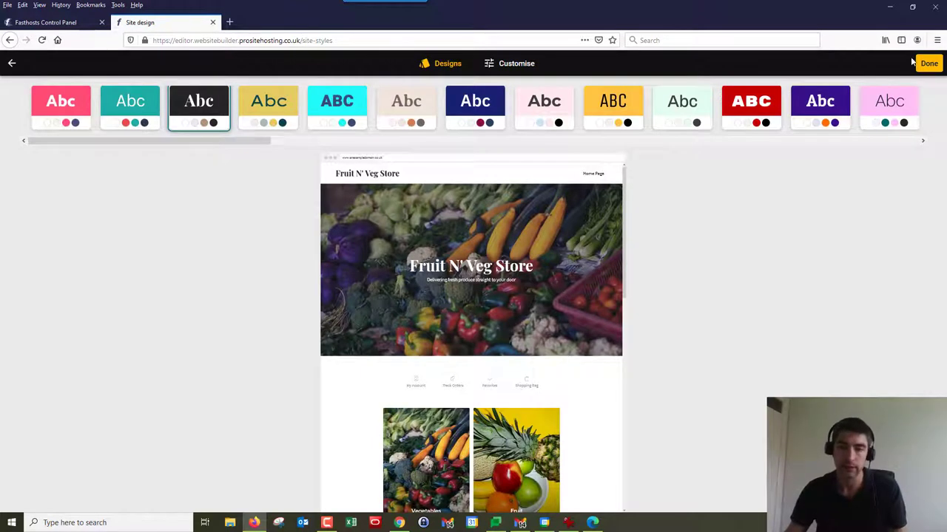
left_click(922, 64)
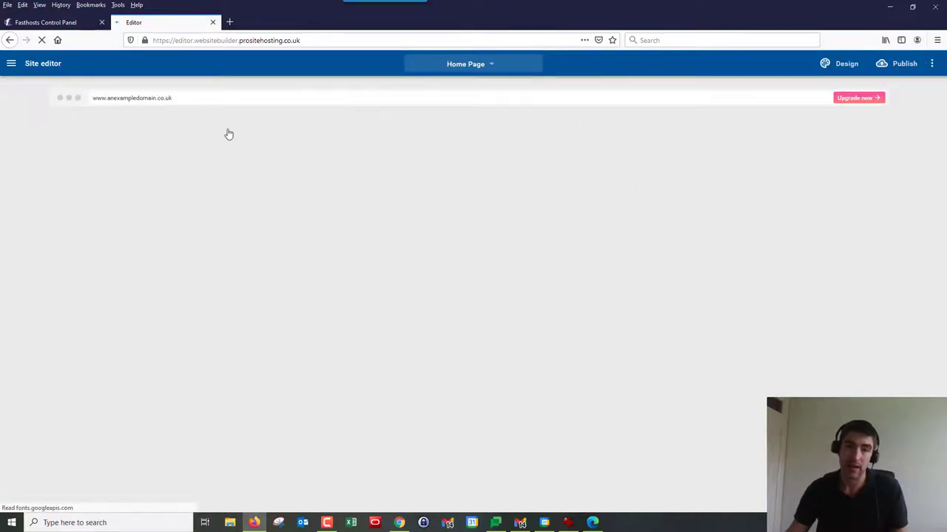
scroll(85, 217, "down", 3)
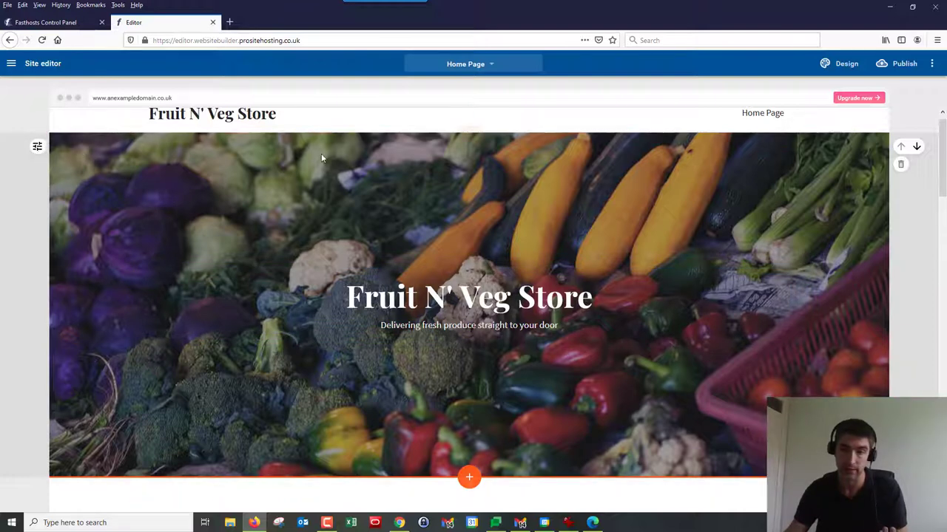
scroll(911, 209, "down", 3)
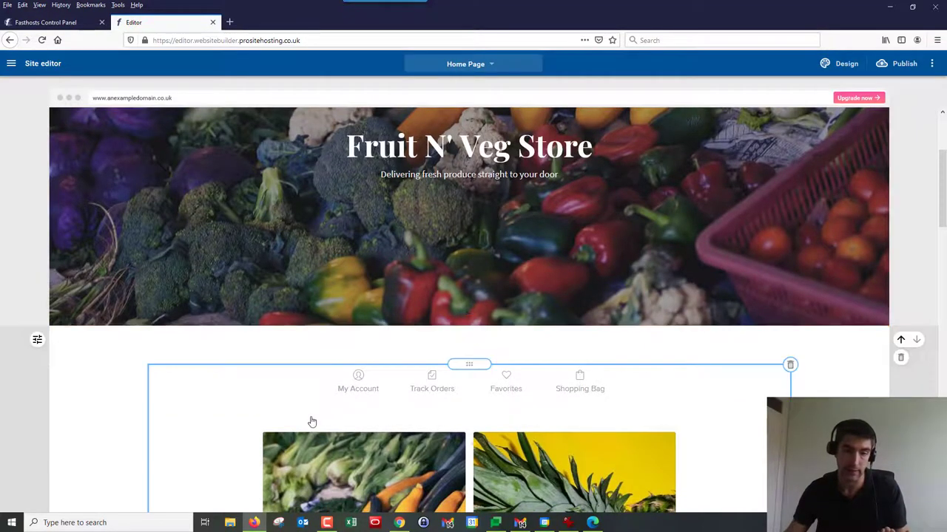
Drag a Text widget below the hero banner, adding a Lorem ipsum text section.
left_click(466, 328)
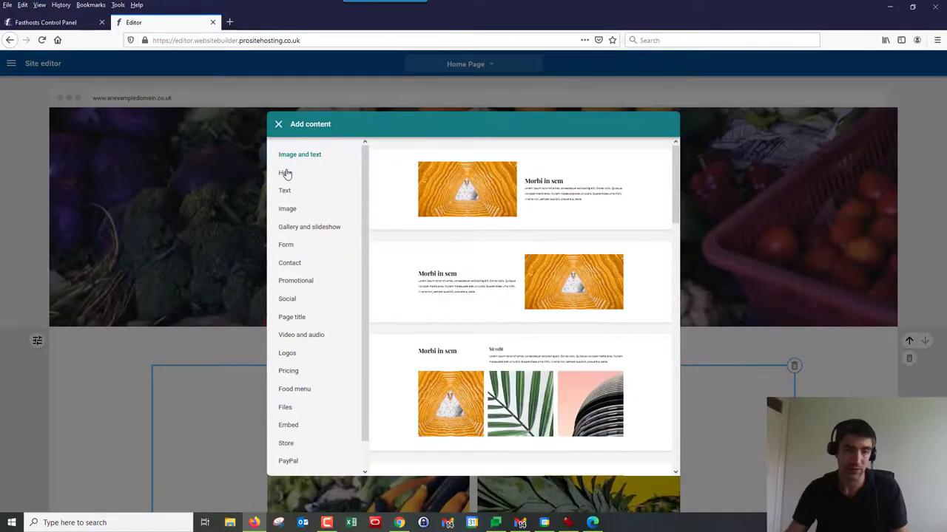
scroll(486, 306, "down", 3)
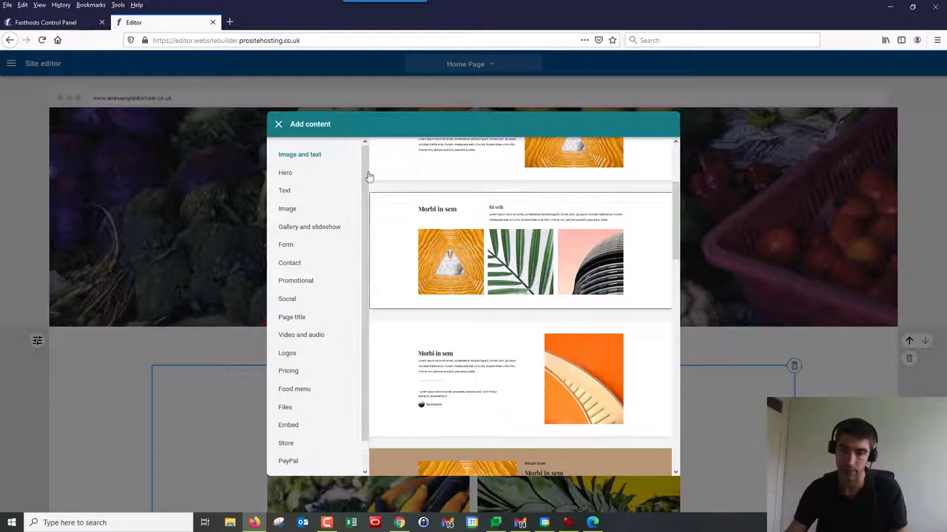
left_click(279, 123)
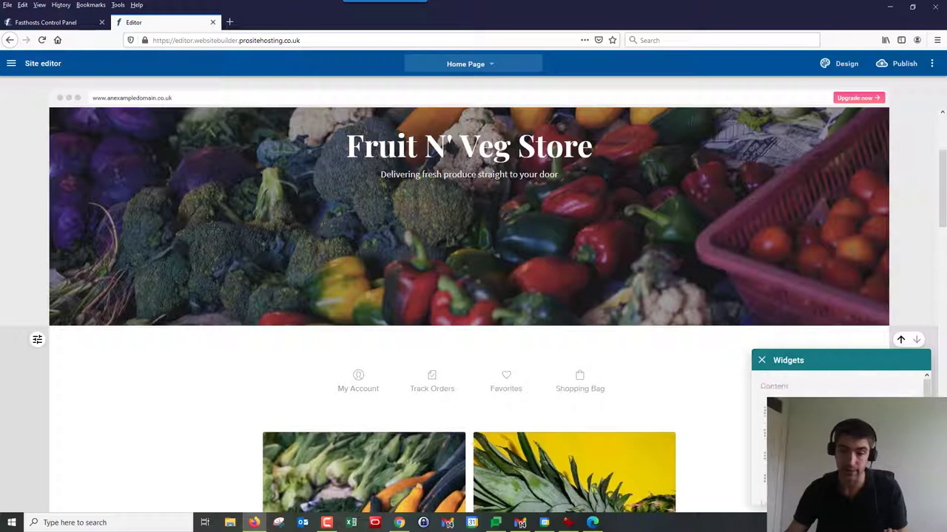
left_click_drag(776, 410, 463, 334)
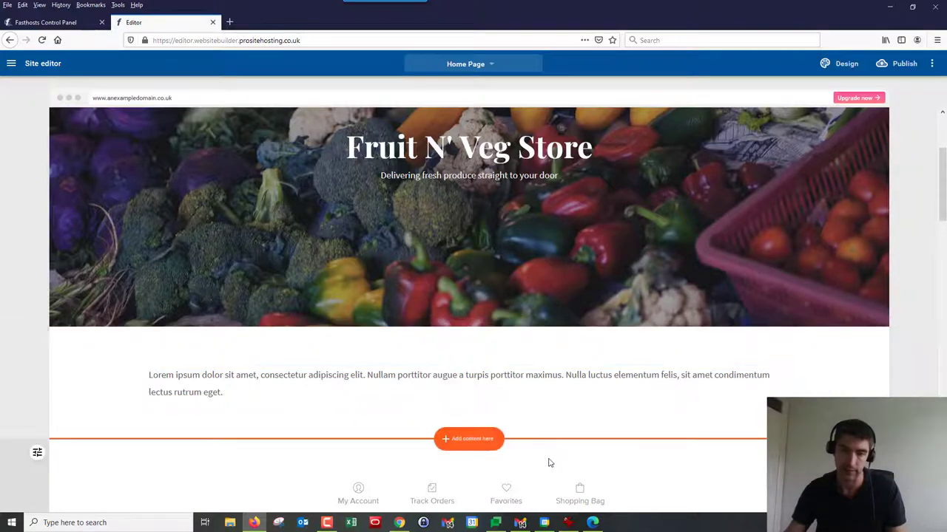
scroll(550, 461, "down", 2)
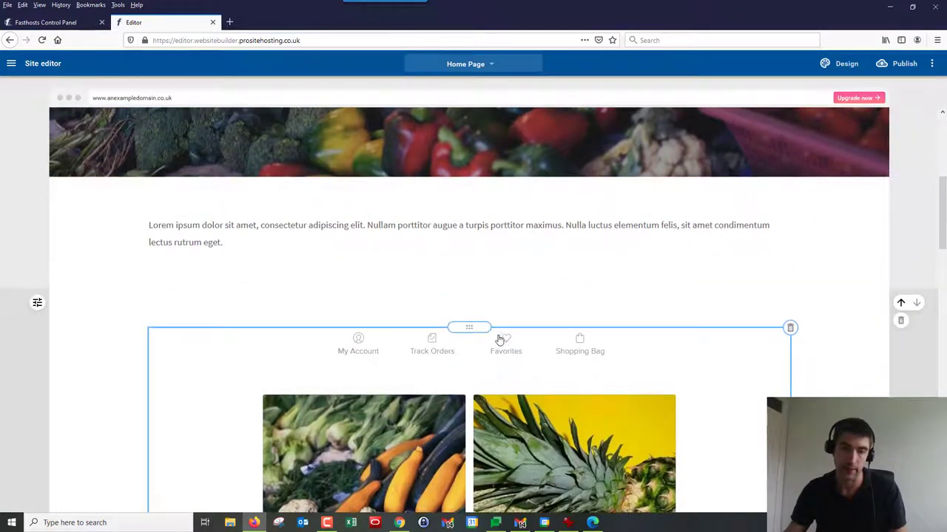
scroll(443, 333, "up", 1)
left_click(340, 337)
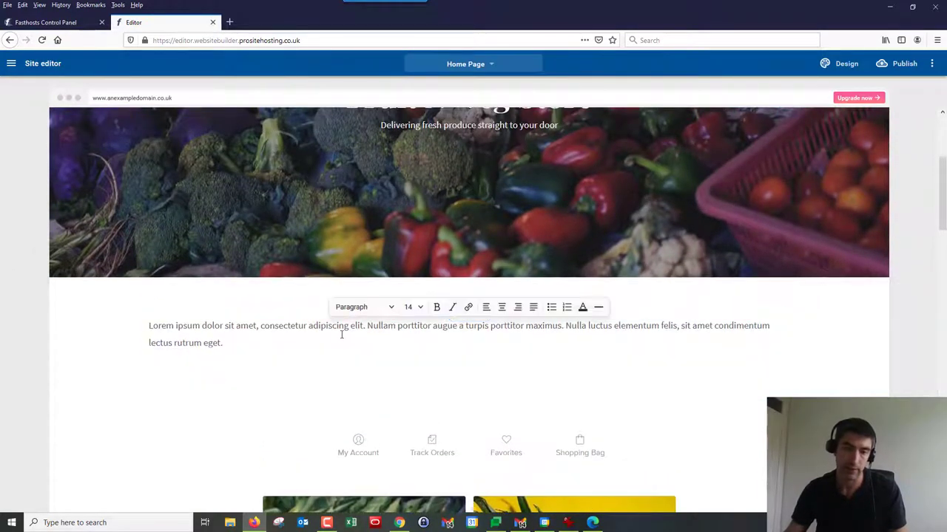
left_click(390, 308)
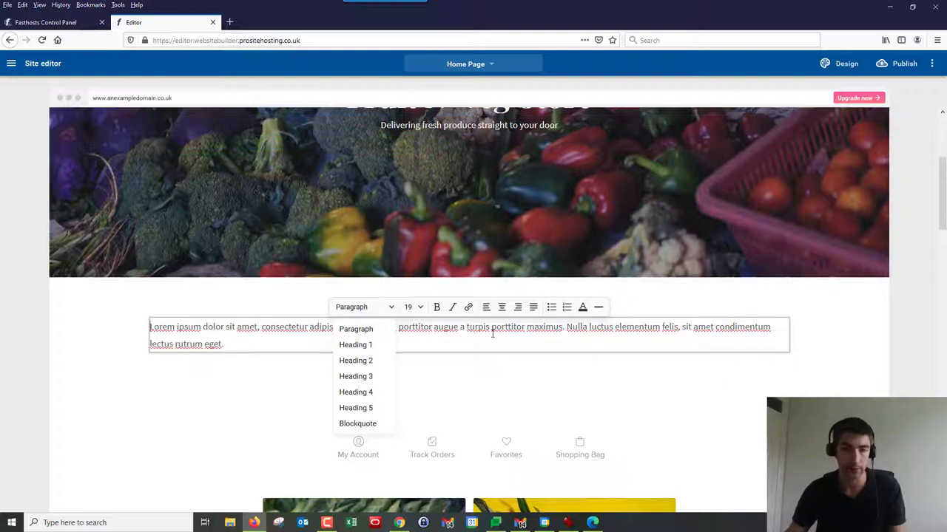
left_click(881, 343)
scroll(879, 341, "down", 1)
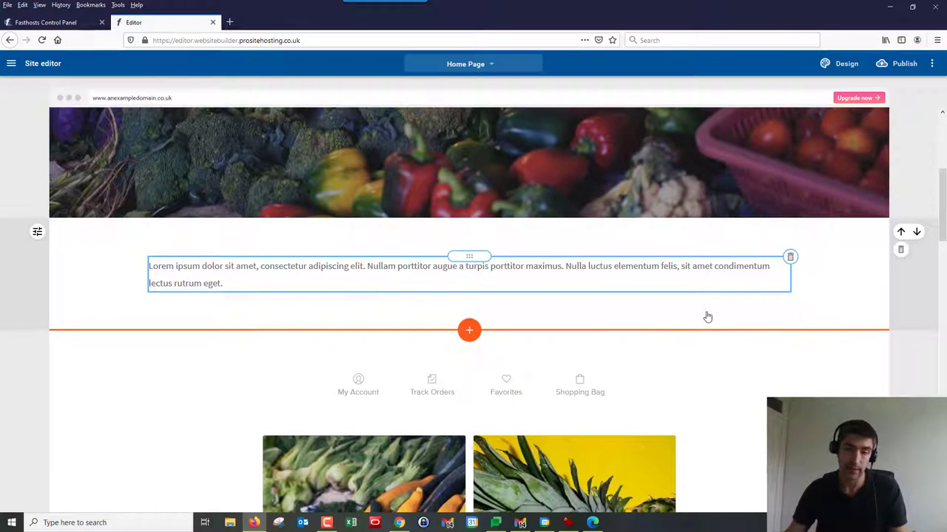
scroll(705, 318, "down", 6)
scroll(474, 333, "down", 8)
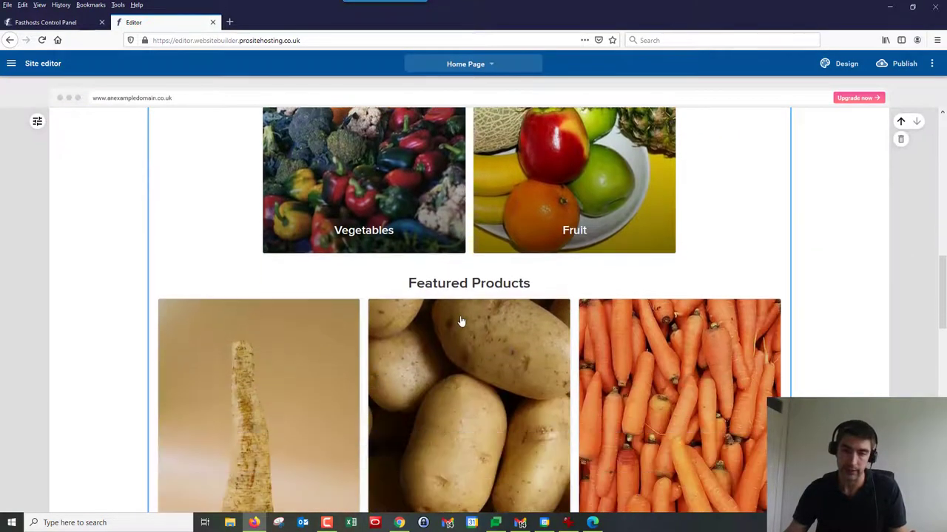
scroll(416, 321, "up", 6)
scroll(436, 324, "up", 3)
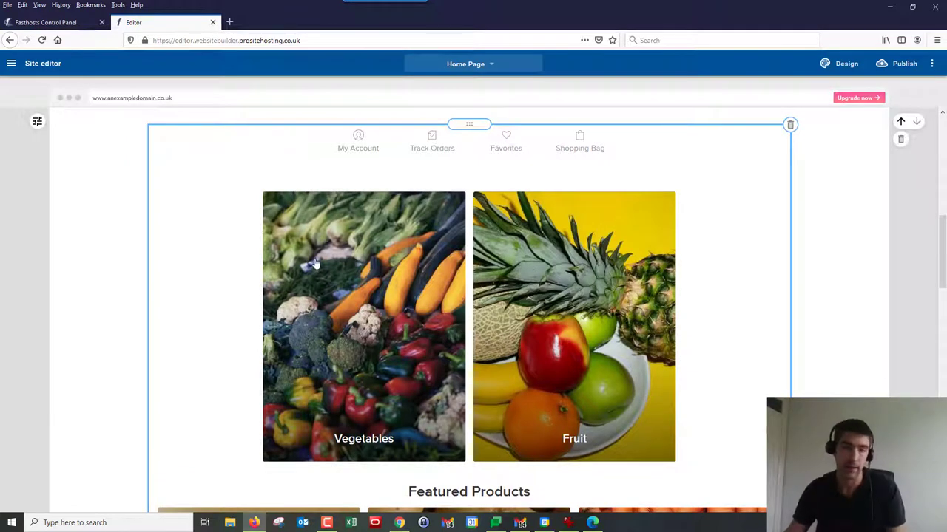
Go to the online Store's Design settings from the builder's main menu.
left_click(12, 63)
left_click(36, 164)
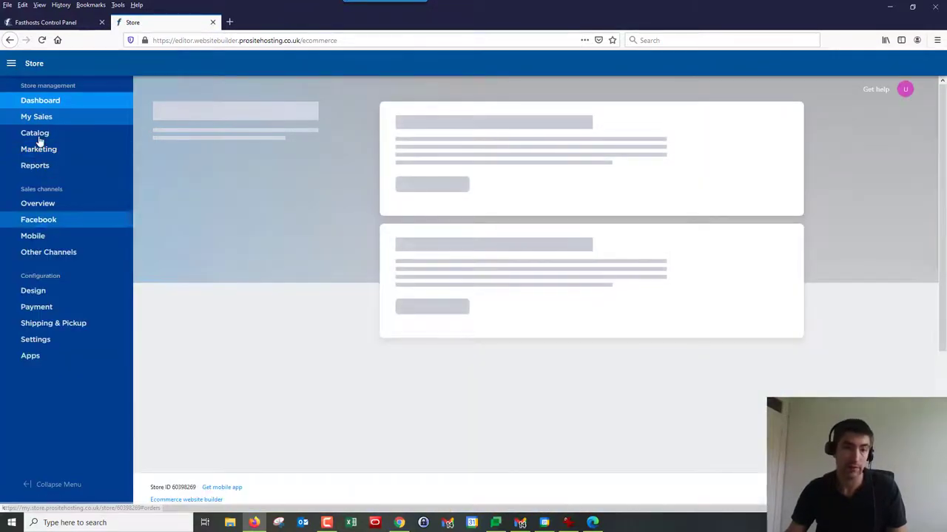
left_click(34, 290)
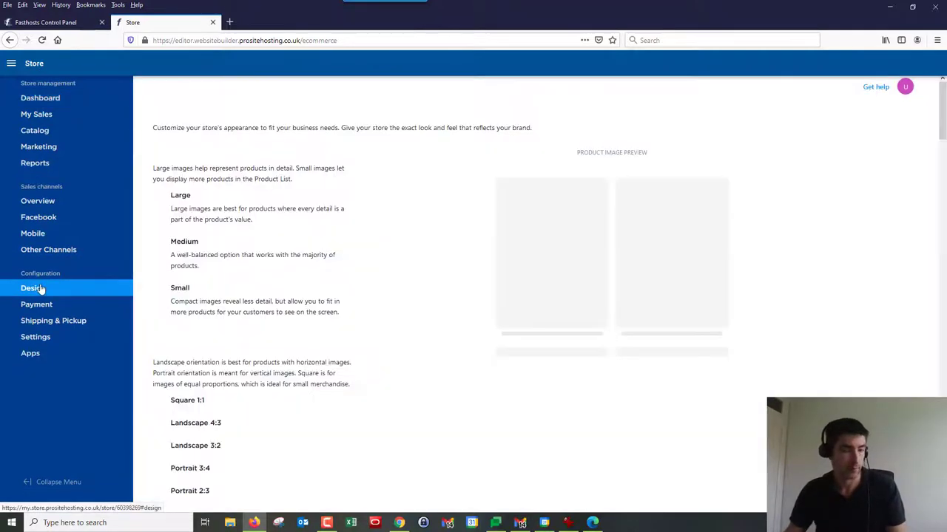
scroll(267, 271, "down", 3)
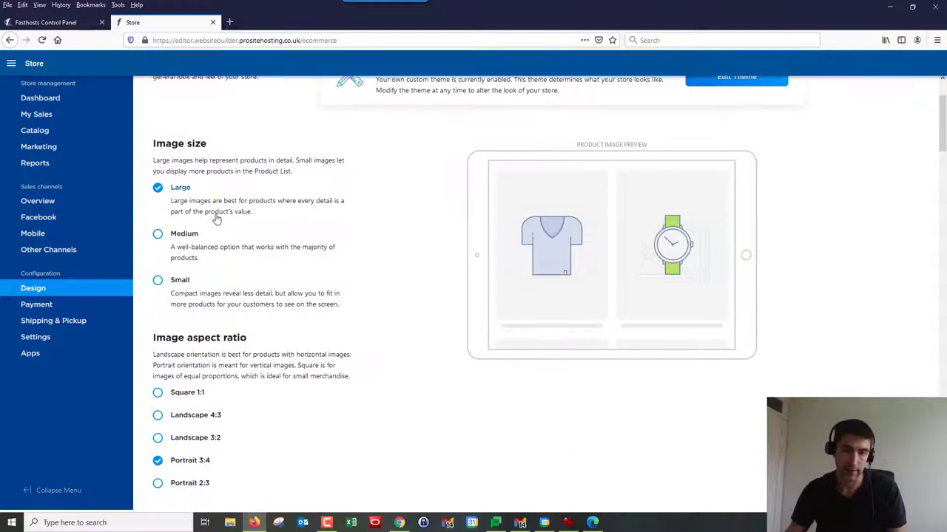
scroll(236, 168, "up", 3)
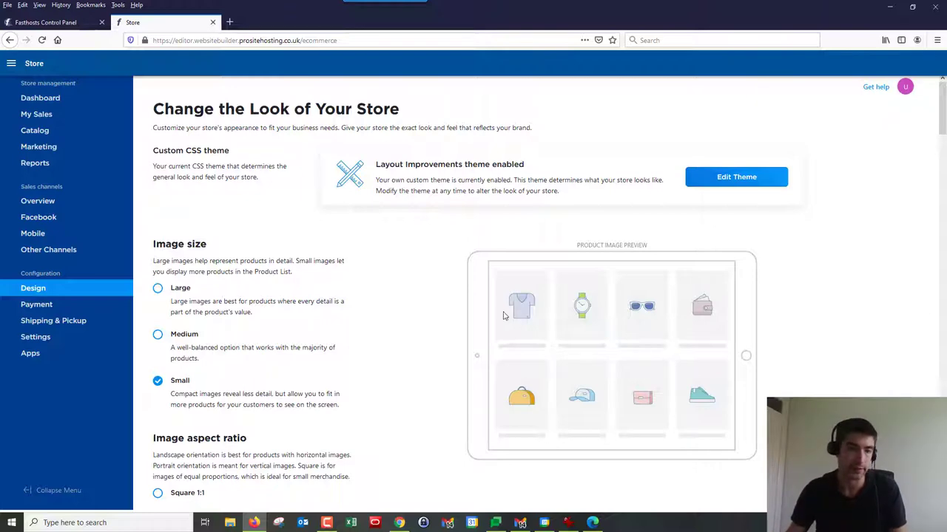
scroll(444, 314, "down", 7)
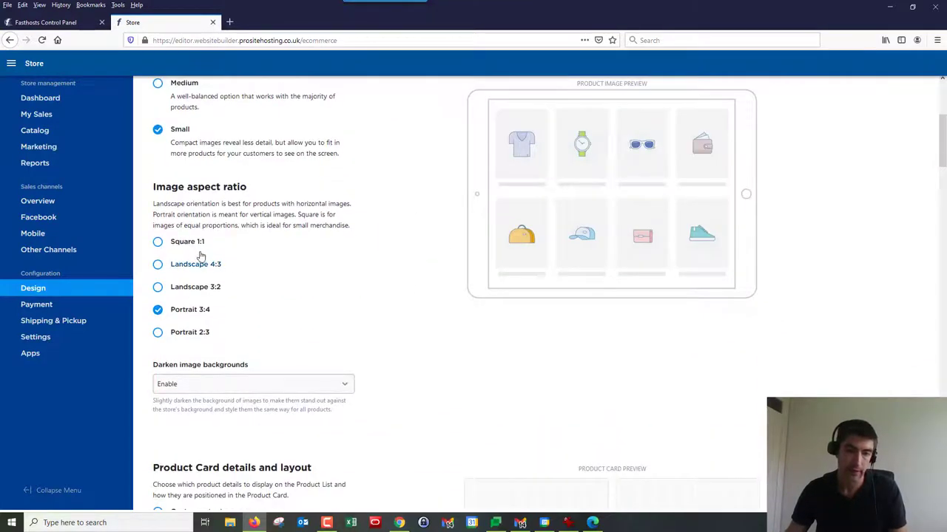
Set the product image aspect ratio to Landscape 4:3 after trying Square 1:1.
left_click(196, 252)
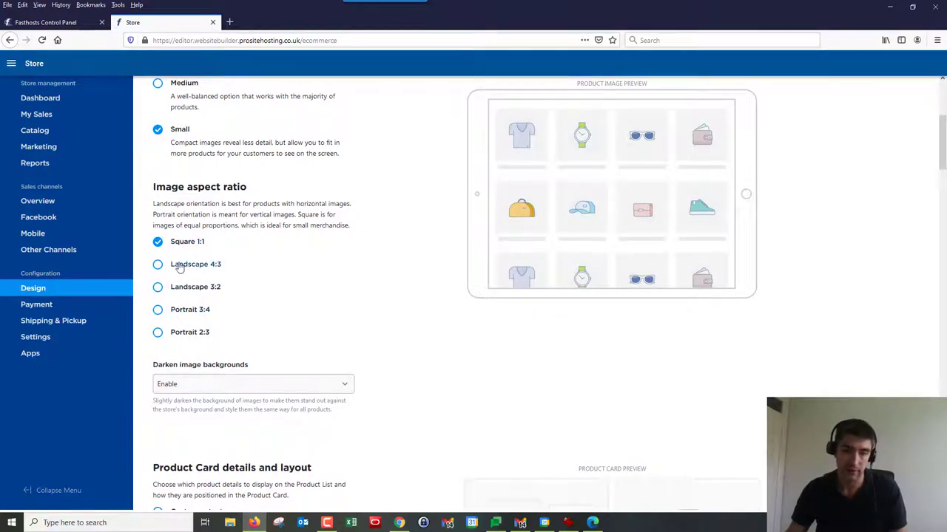
left_click(179, 266)
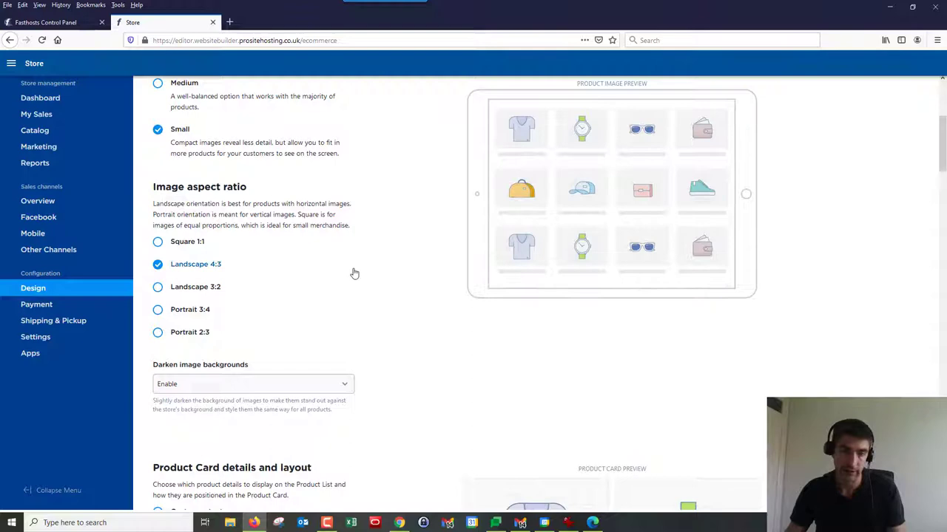
scroll(392, 262, "down", 2)
scroll(391, 263, "down", 2)
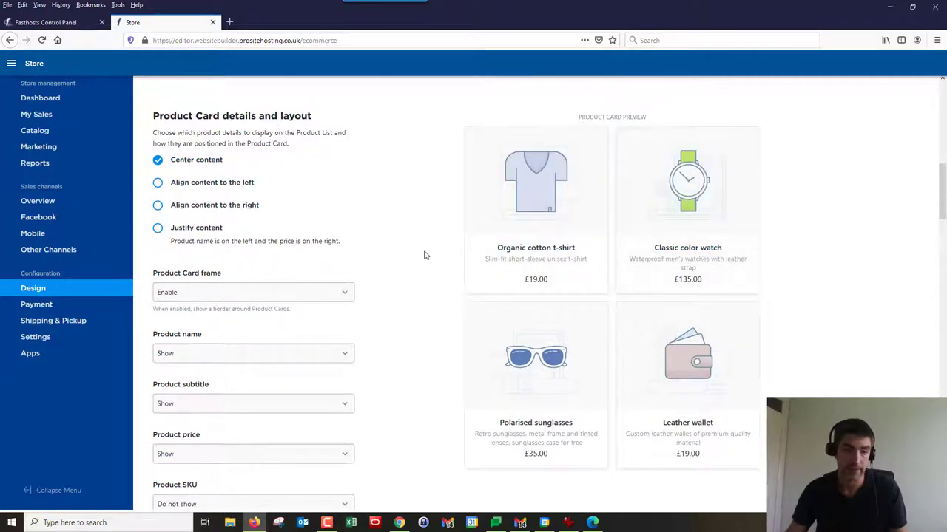
Scroll through the category and product page layout options in the store's Design settings.
scroll(425, 255, "down", 10)
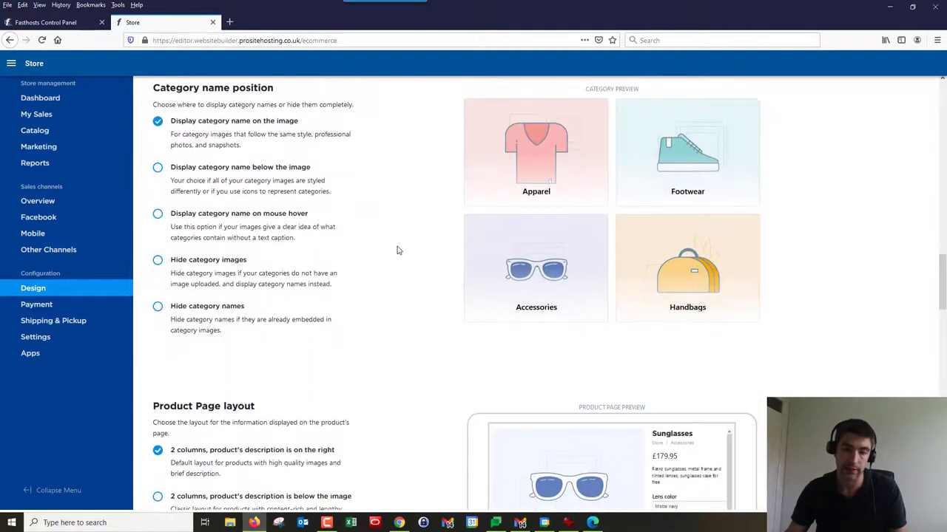
scroll(397, 251, "down", 4)
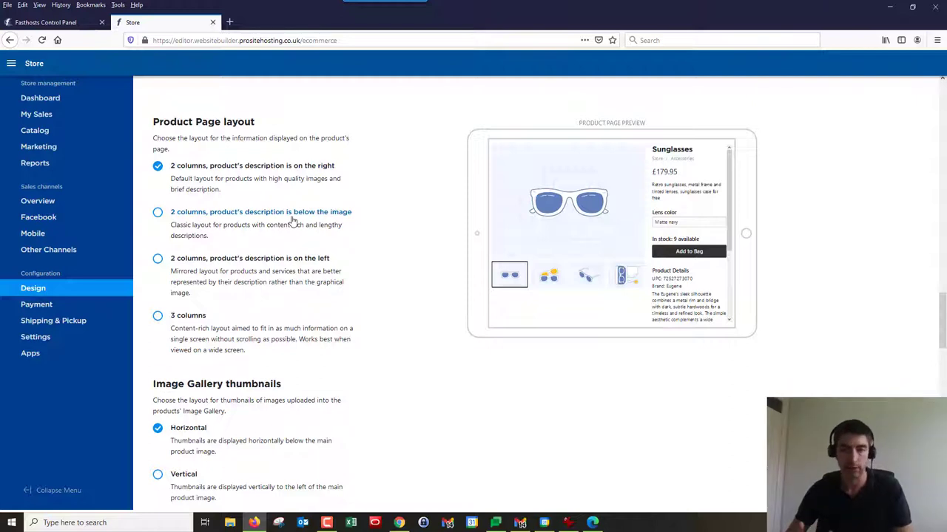
scroll(311, 220, "down", 1)
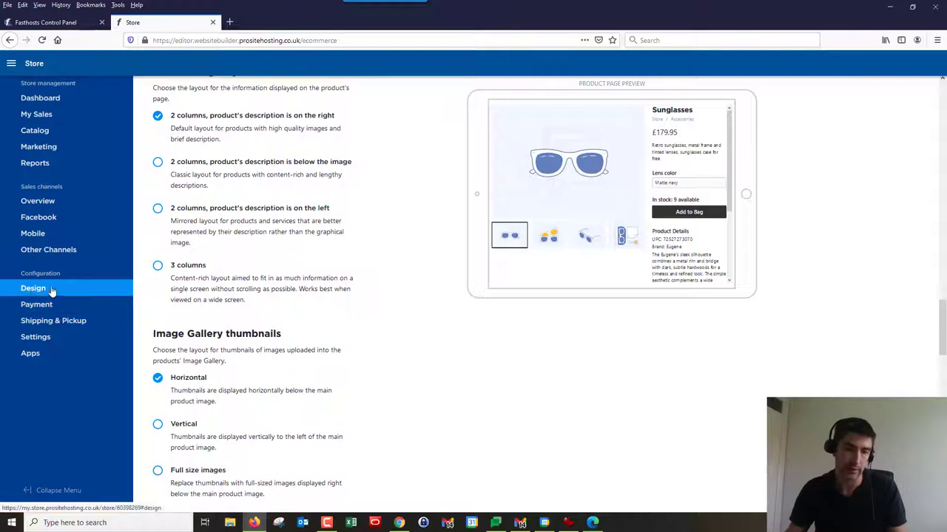
scroll(282, 291, "up", 2)
scroll(283, 291, "up", 6)
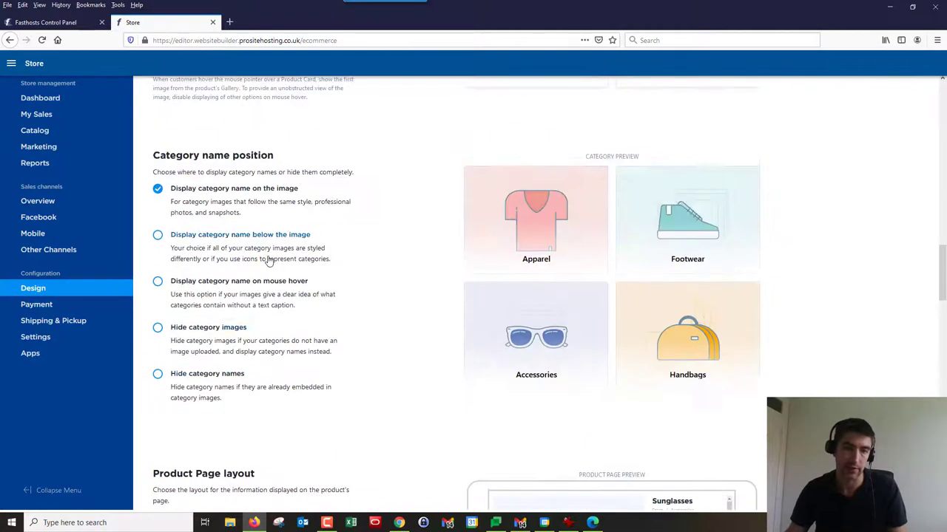
Return to the website editor and scroll down the Fruit N' Veg Store home page.
left_click(11, 62)
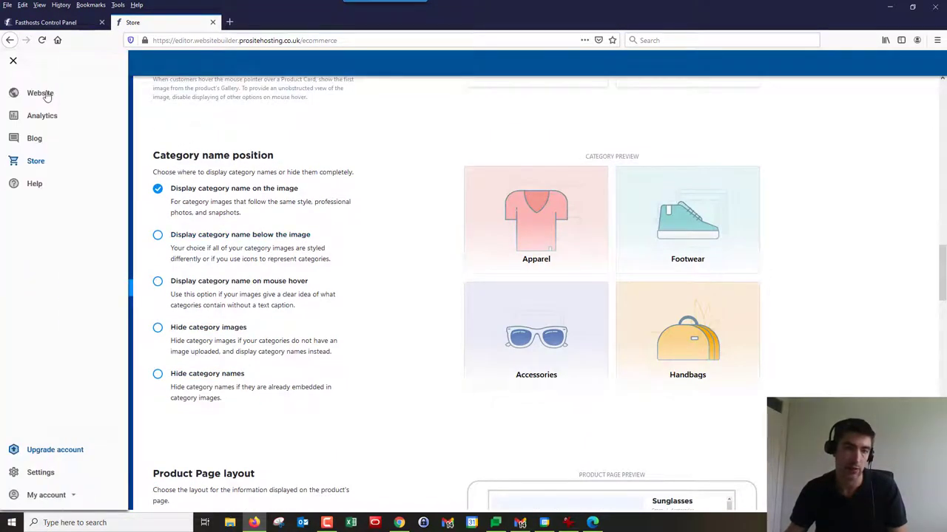
left_click(40, 94)
mouse_move(35, 160)
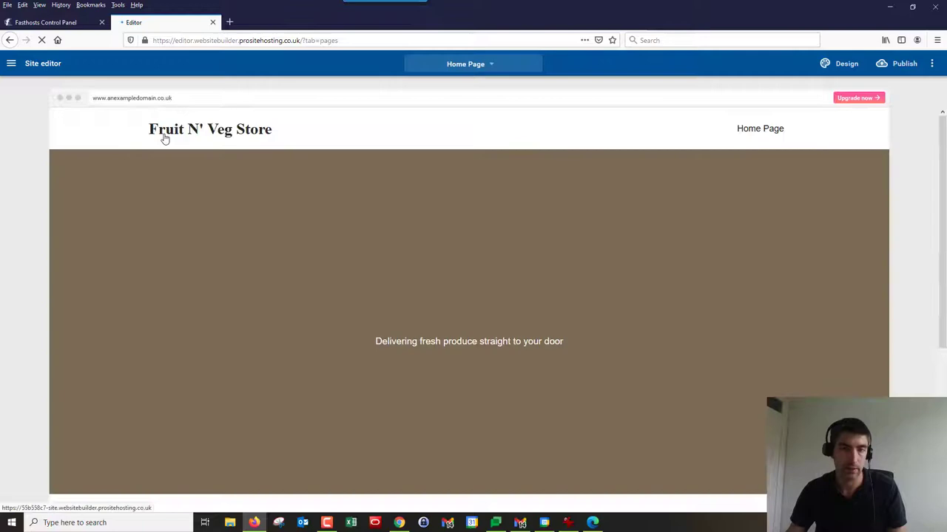
scroll(92, 170, "down", 2)
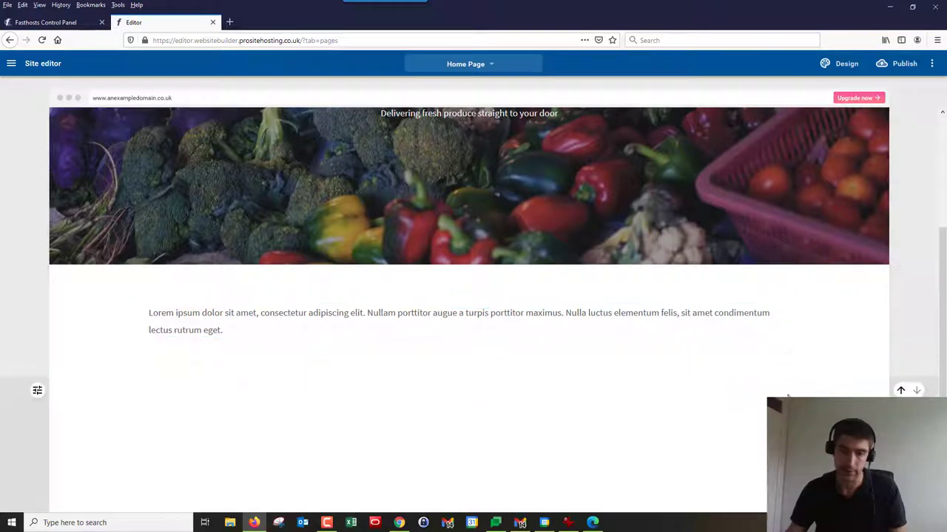
scroll(628, 363, "down", 2)
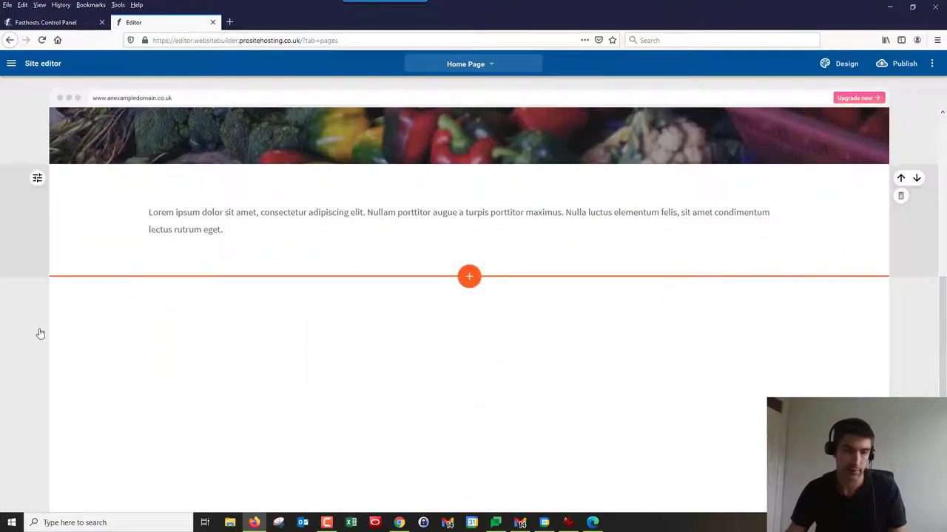
scroll(24, 331, "down", 2)
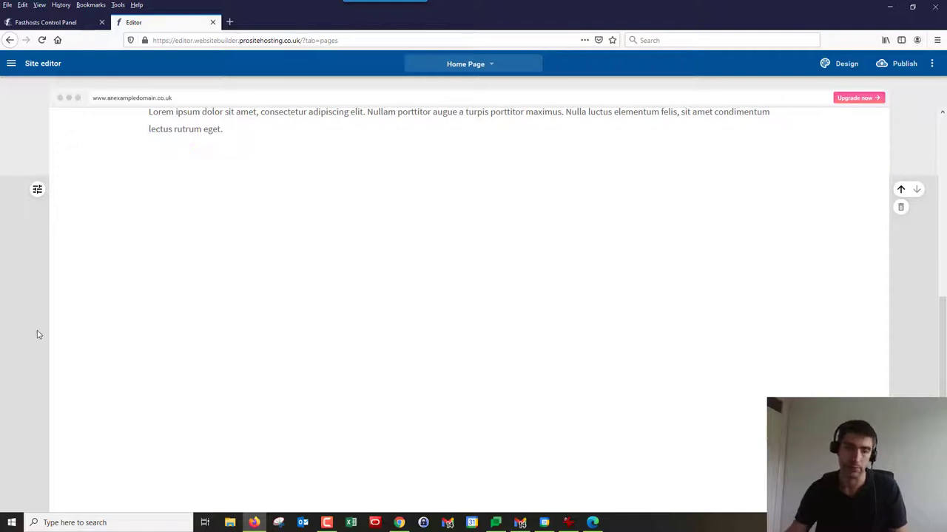
scroll(47, 313, "down", 4)
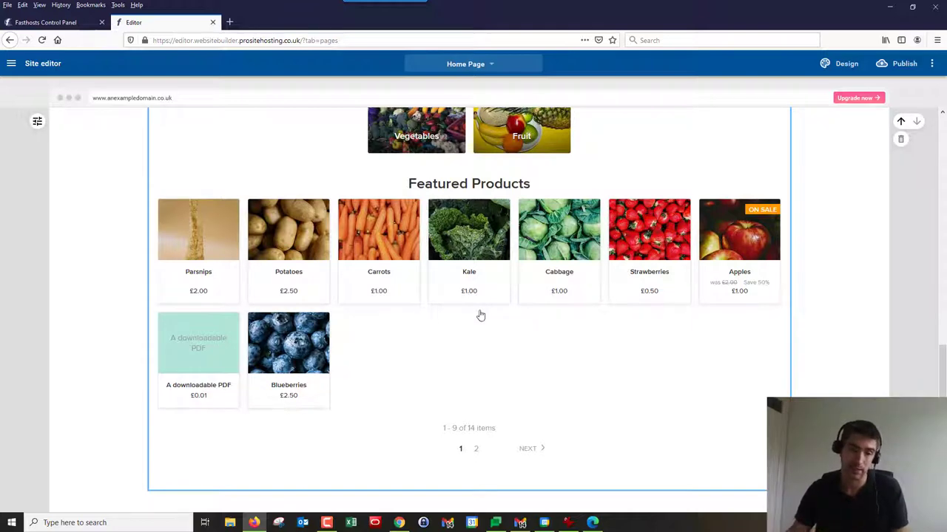
Check the store widget's settings, then select and deselect the Lorem ipsum text block.
left_click(385, 247)
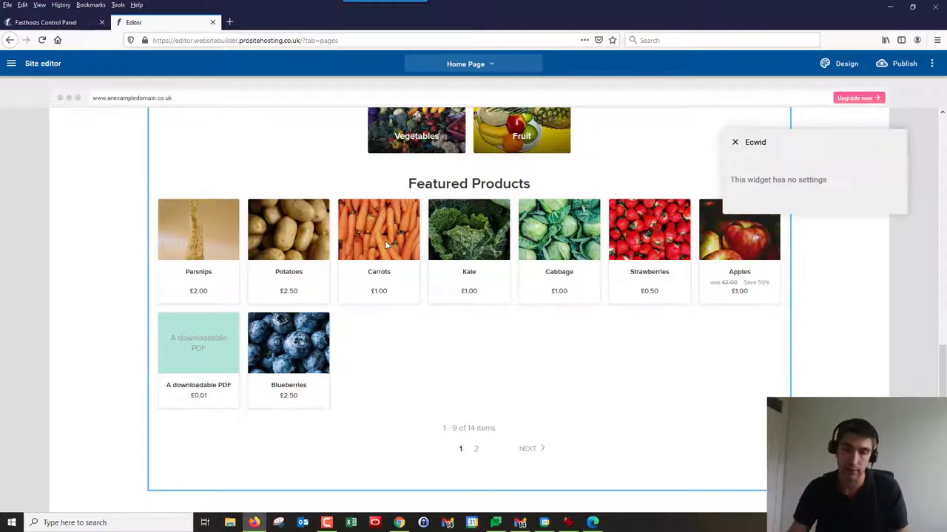
left_click(734, 142)
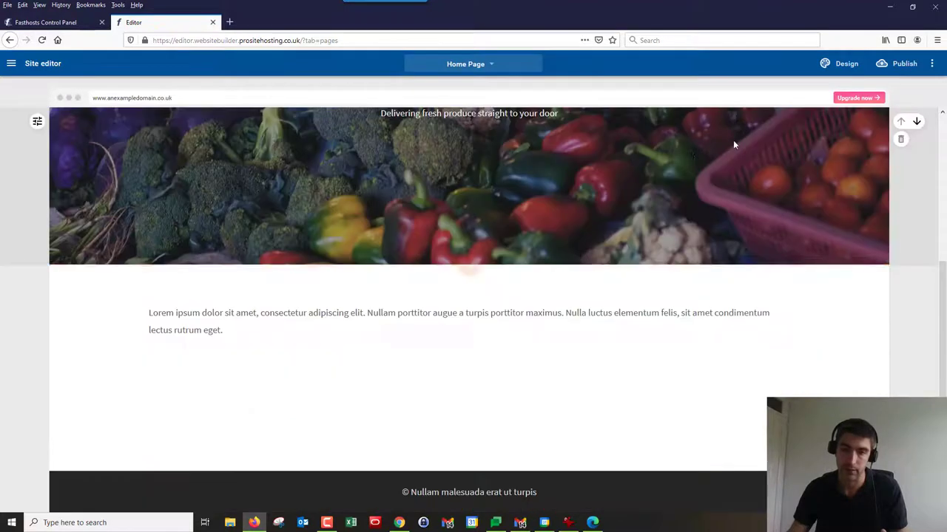
left_click(310, 314)
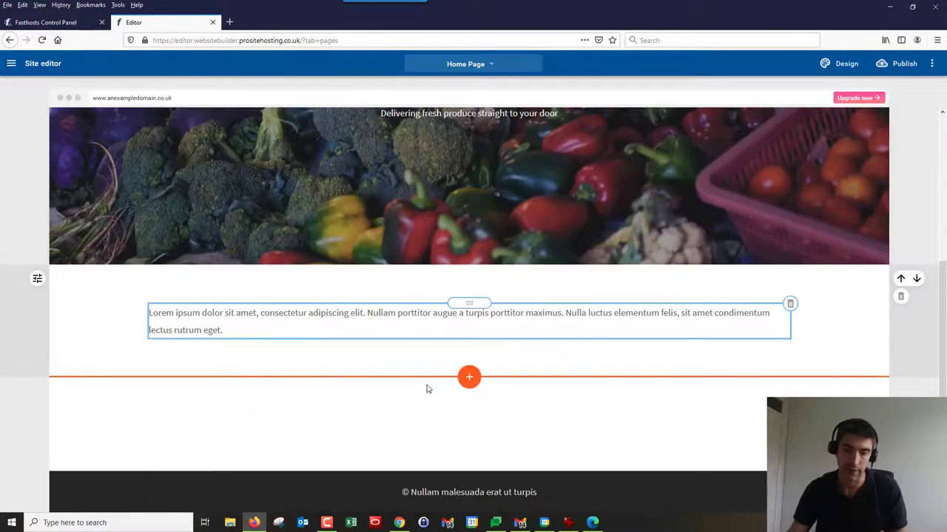
left_click(338, 399)
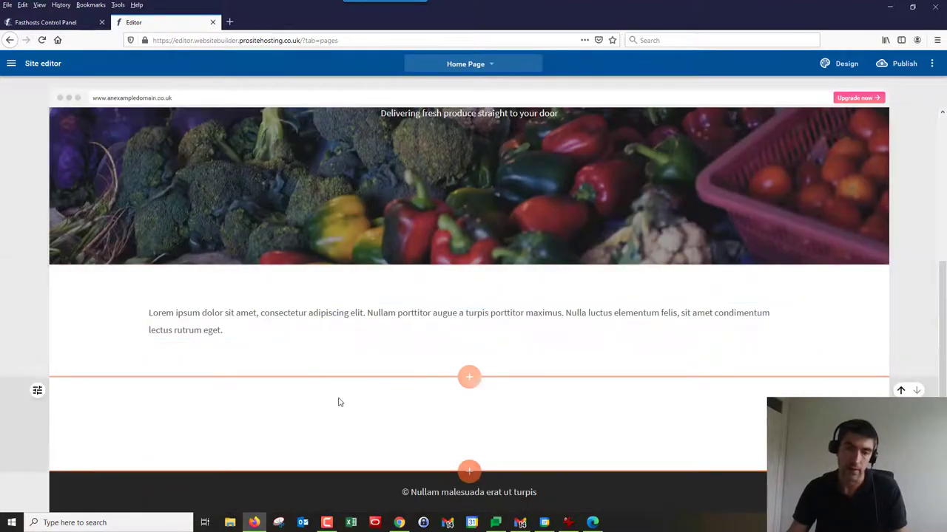
left_click(904, 65)
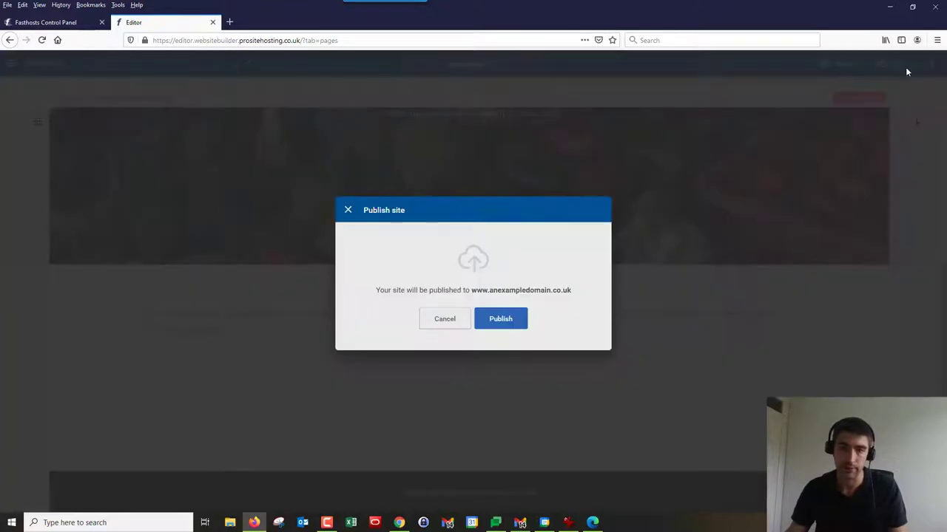
left_click(507, 319)
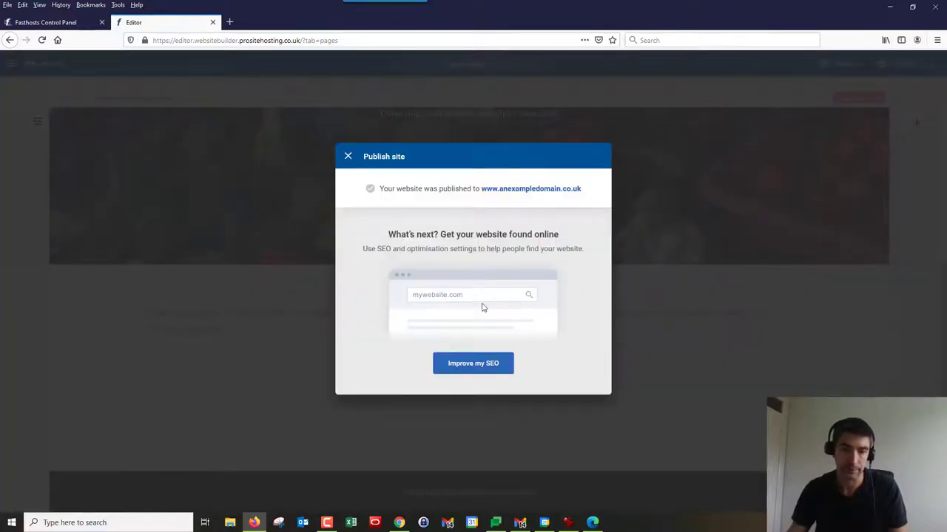
left_click(525, 190)
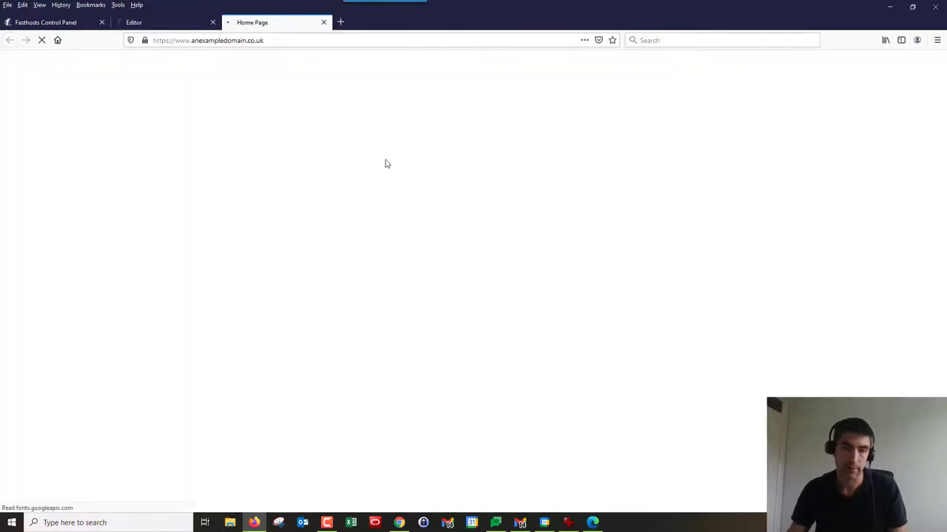
scroll(382, 152, "down", 3)
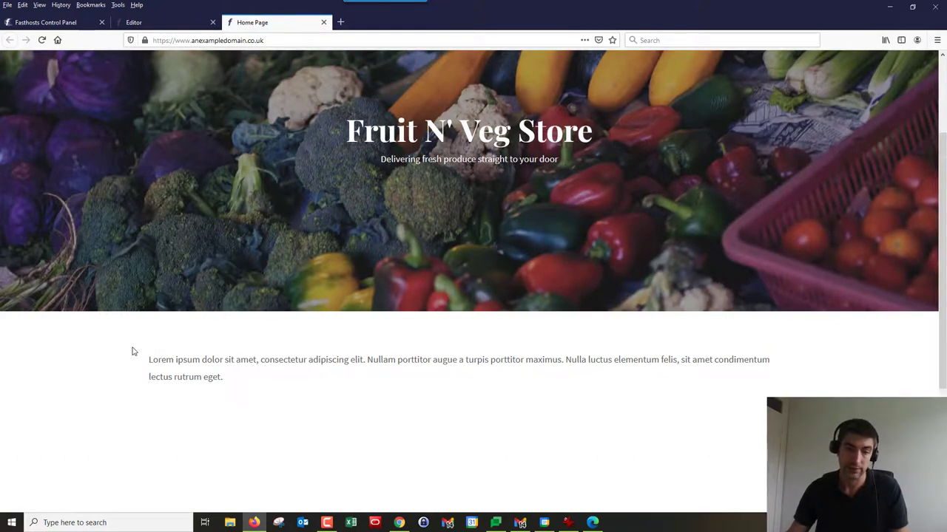
scroll(131, 358, "down", 2)
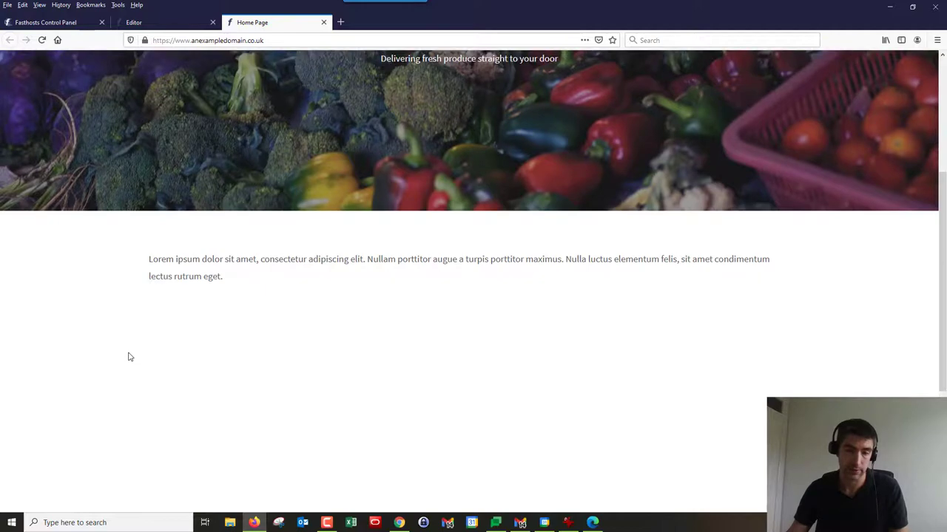
scroll(129, 357, "down", 2)
scroll(150, 340, "down", 4)
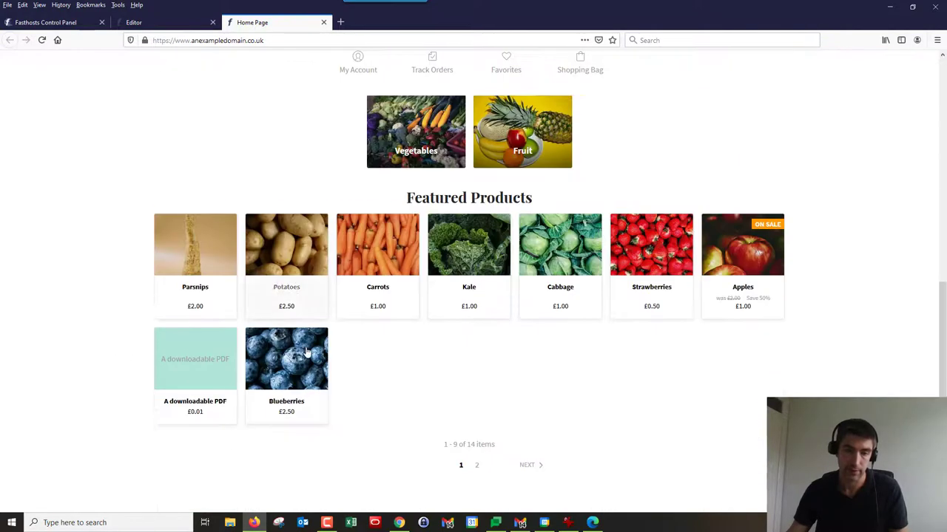
Open the Carrots product page (2kg bag, £1.00 including VAT) and scroll through its details.
left_click(370, 247)
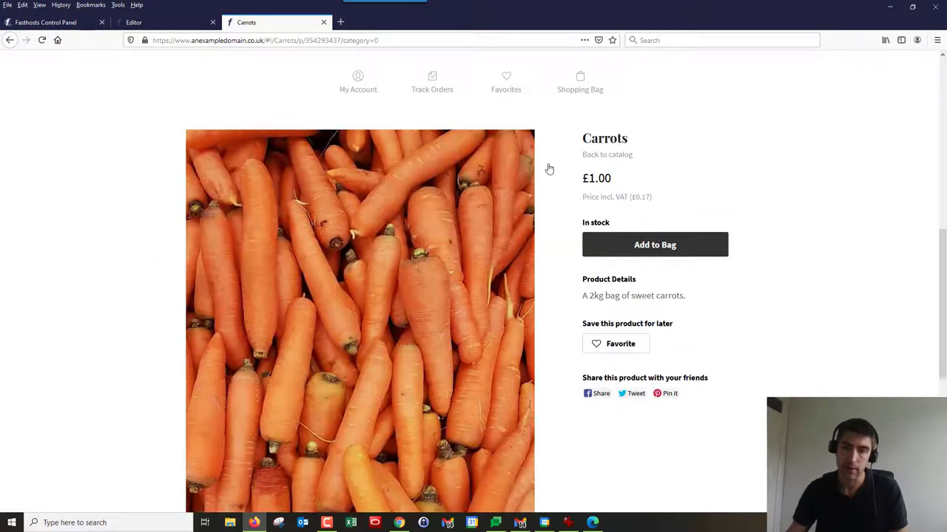
scroll(518, 185, "down", 2)
scroll(545, 281, "up", 3)
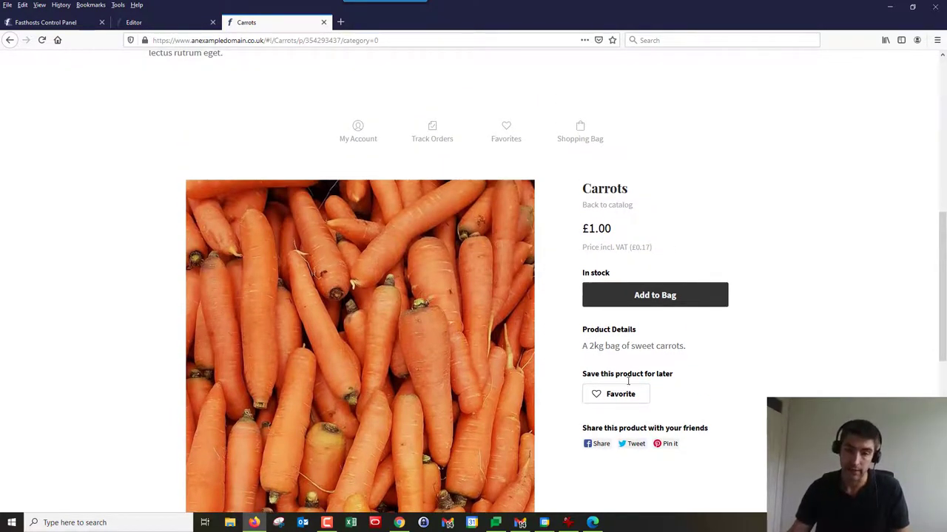
scroll(629, 380, "down", 4)
scroll(567, 306, "up", 4)
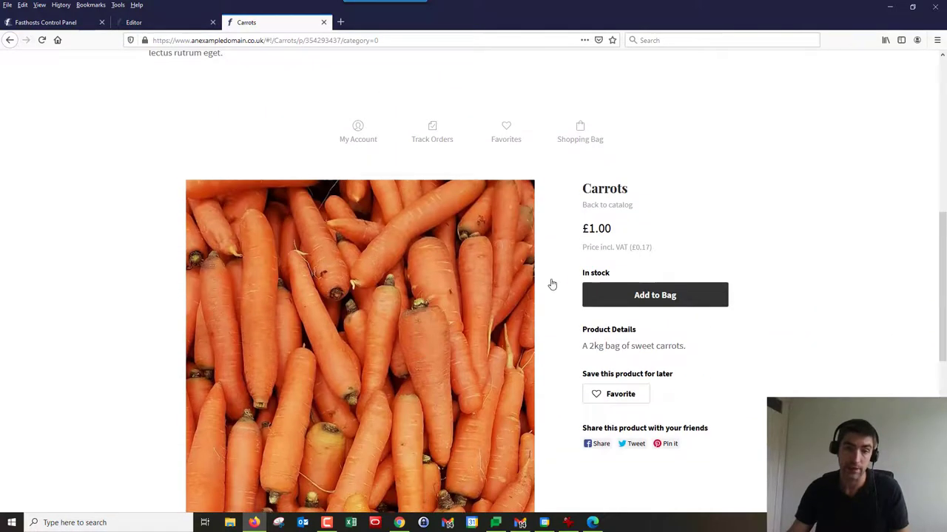